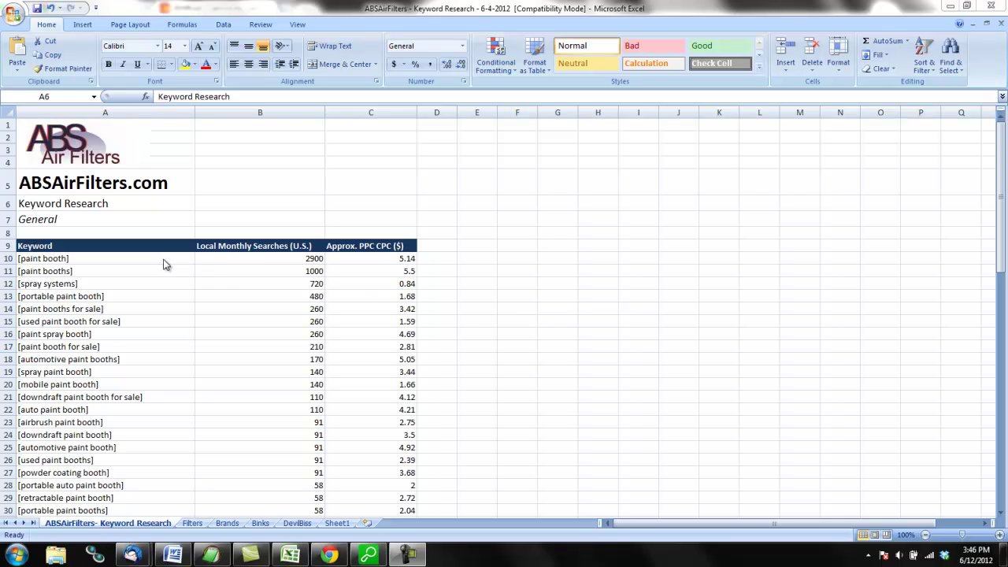
# - Examine the local monthly searches for the [paint booth] and [paint booths] keywords in the keyword list
pyautogui.moveTo(160, 258); pyautogui.dragTo(233, 269)
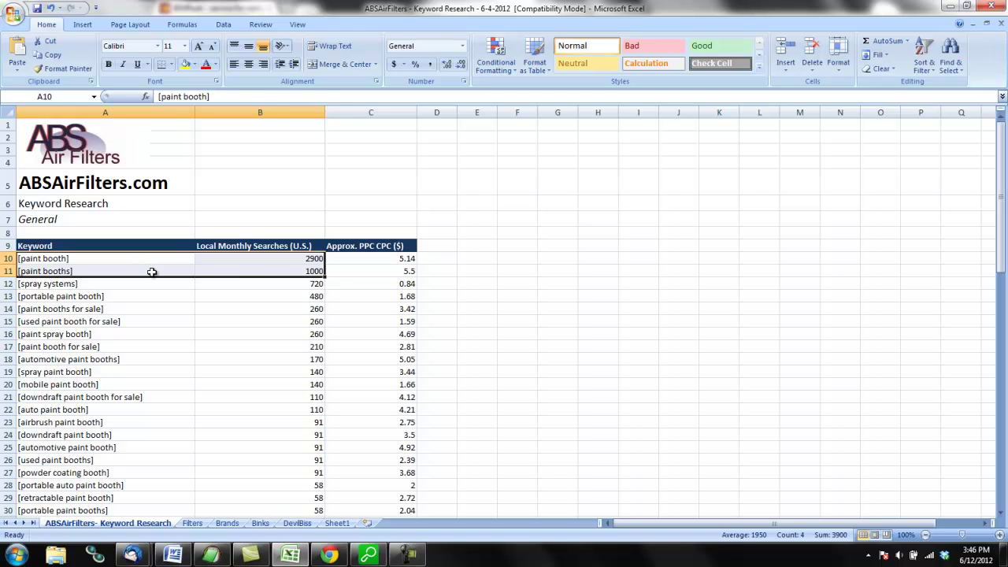
pyautogui.click(272, 269)
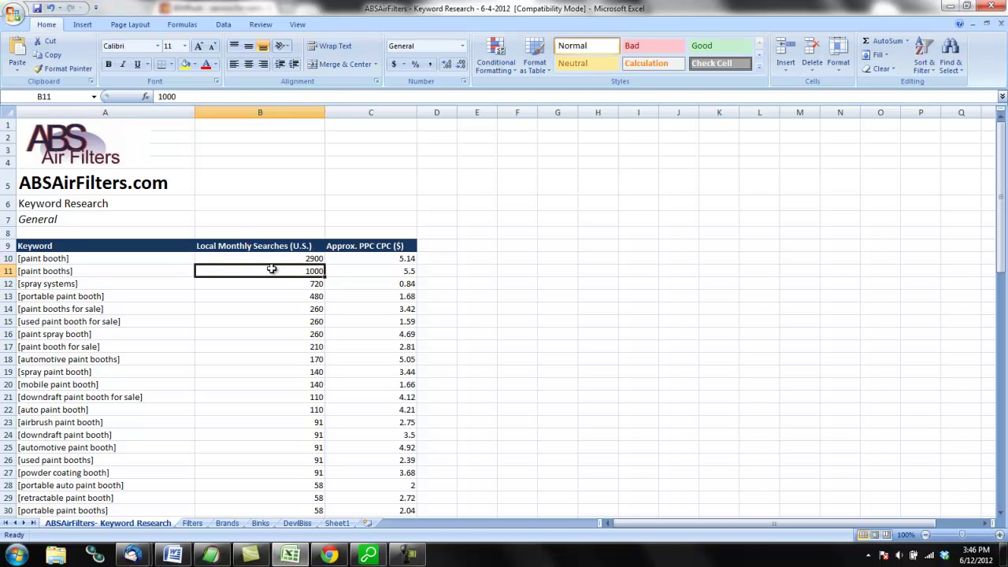
pyautogui.click(243, 261)
pyautogui.click(171, 259)
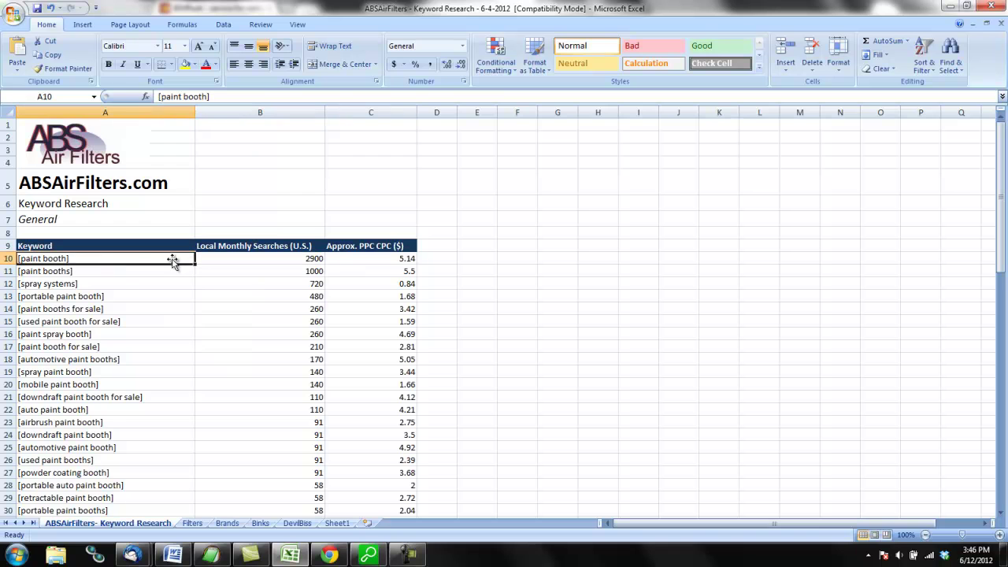
# - Switch to Chrome and search Google for "paint booth"
pyautogui.click(328, 556)
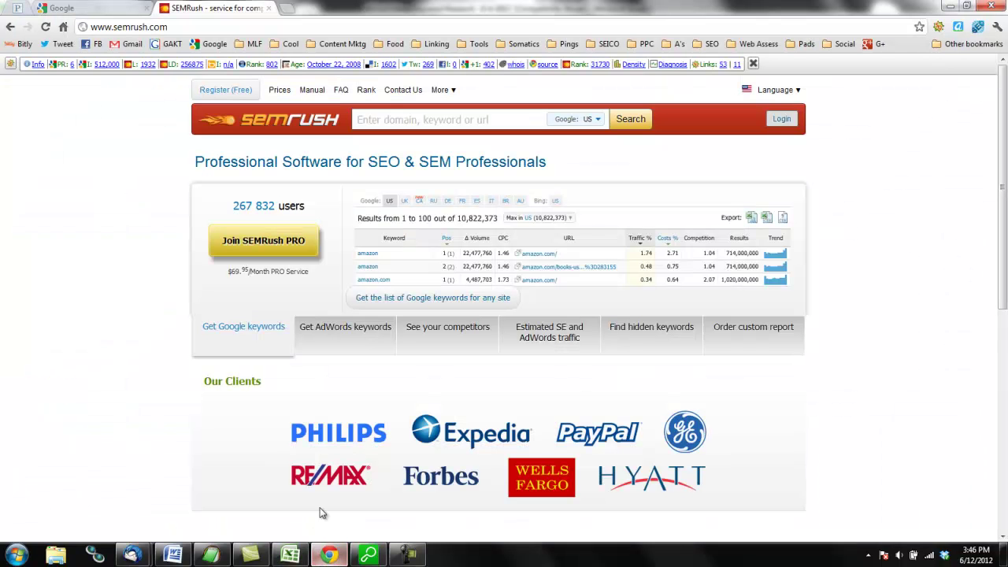
pyautogui.click(114, 12)
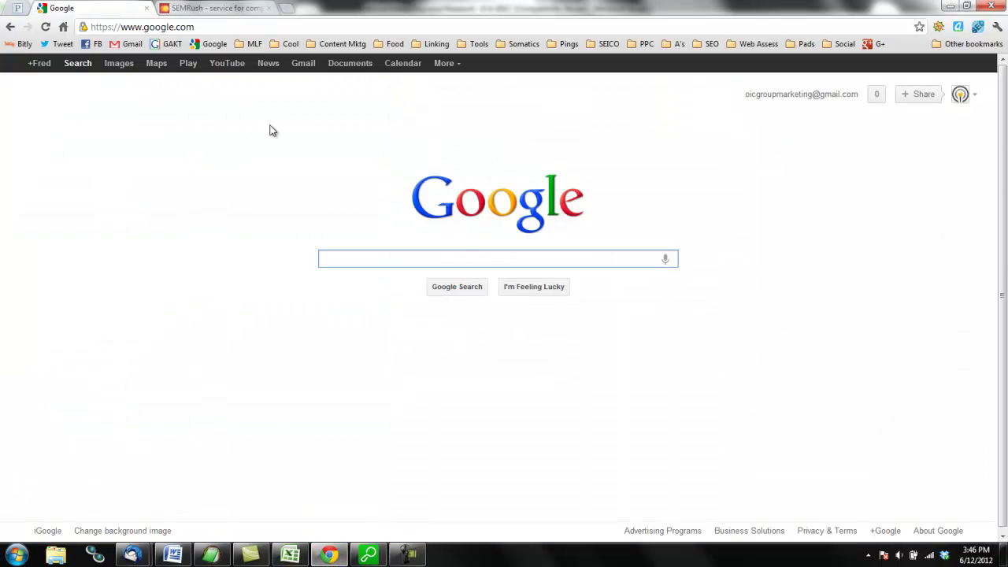
pyautogui.write('paint ')
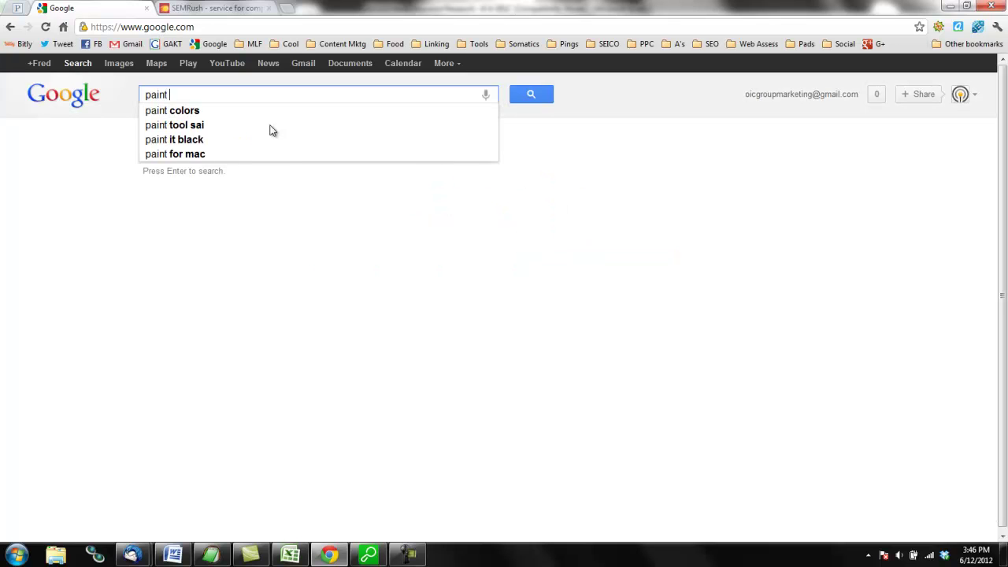
pyautogui.write('boot')
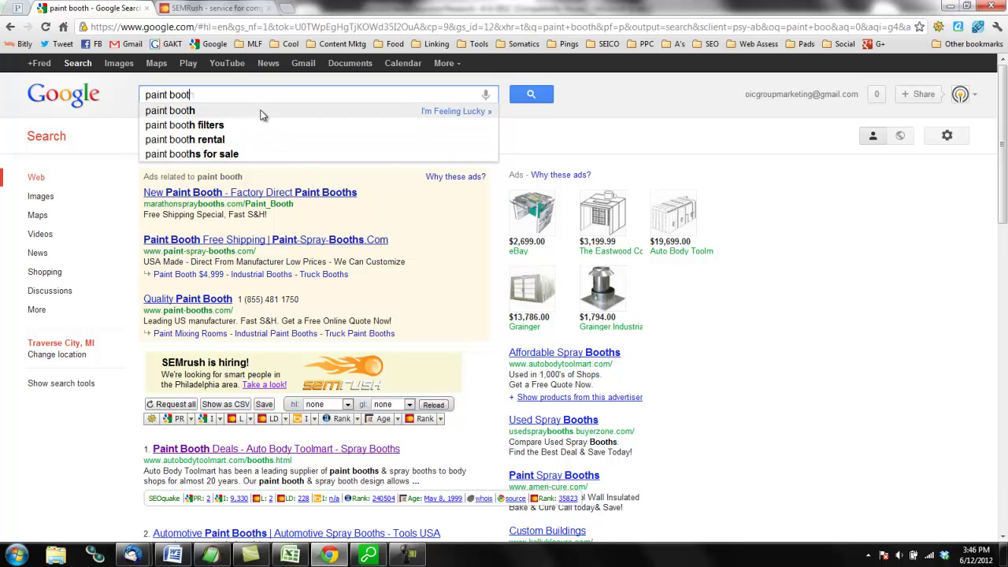
pyautogui.click(262, 115)
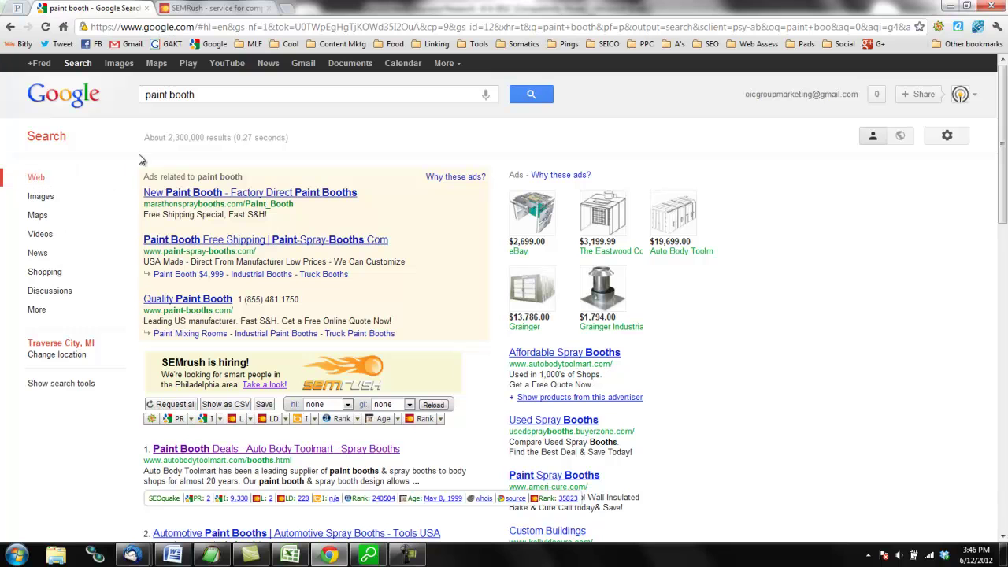
# - Examine the result count, the ads and the SEOquake metrics of the organic results for "paint booth"
pyautogui.moveTo(187, 135); pyautogui.dragTo(202, 136)
pyautogui.click(202, 154)
pyautogui.scroll(-3, 595, 307)
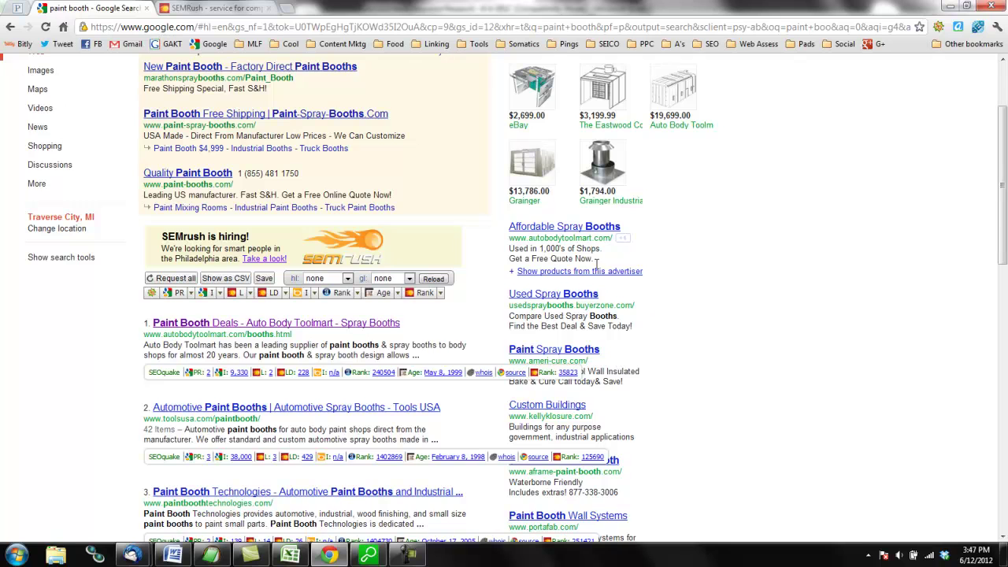
pyautogui.scroll(3, 583, 260)
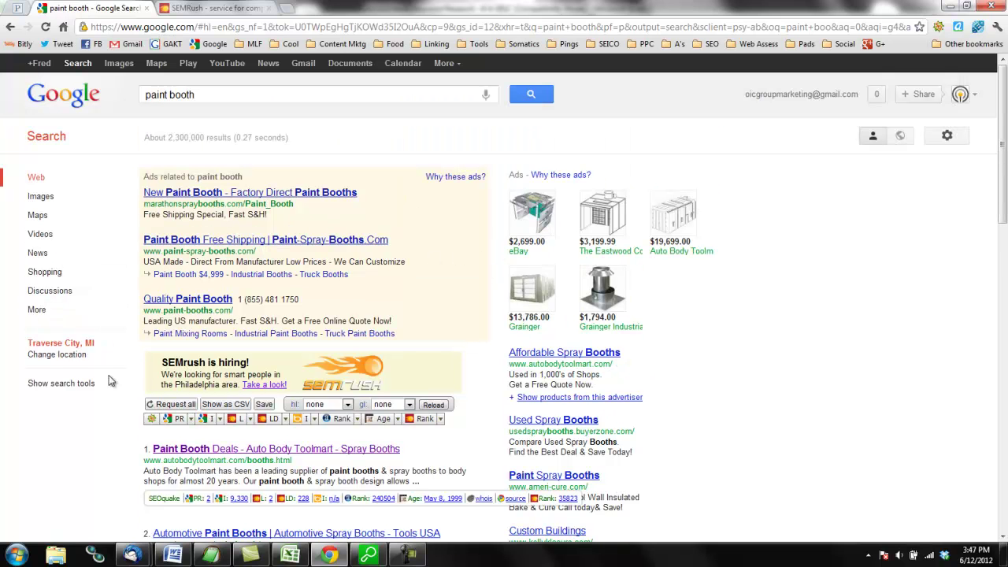
pyautogui.scroll(-2, 125, 402)
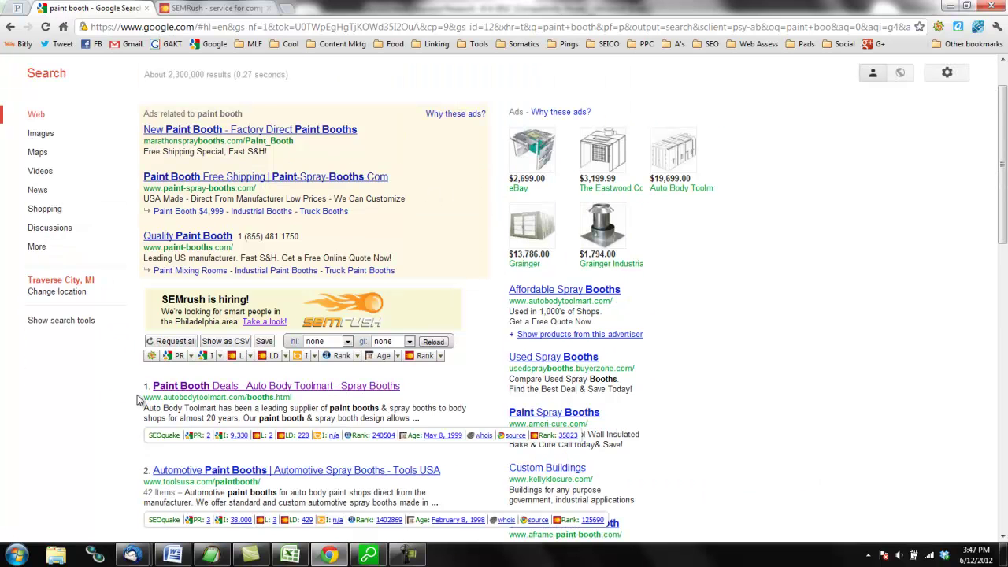
pyautogui.scroll(-4, 141, 398)
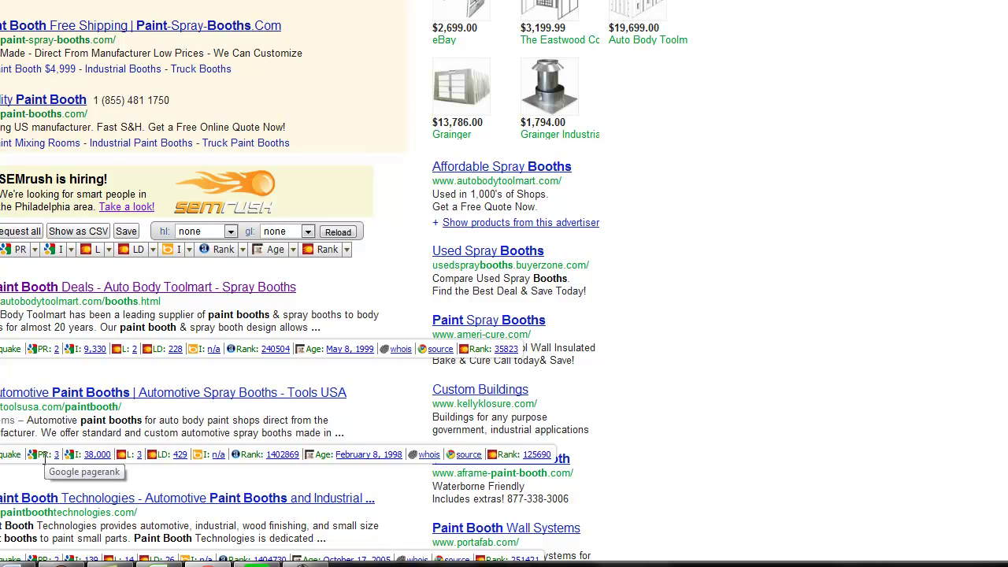
pyautogui.tripleClick(43, 354)
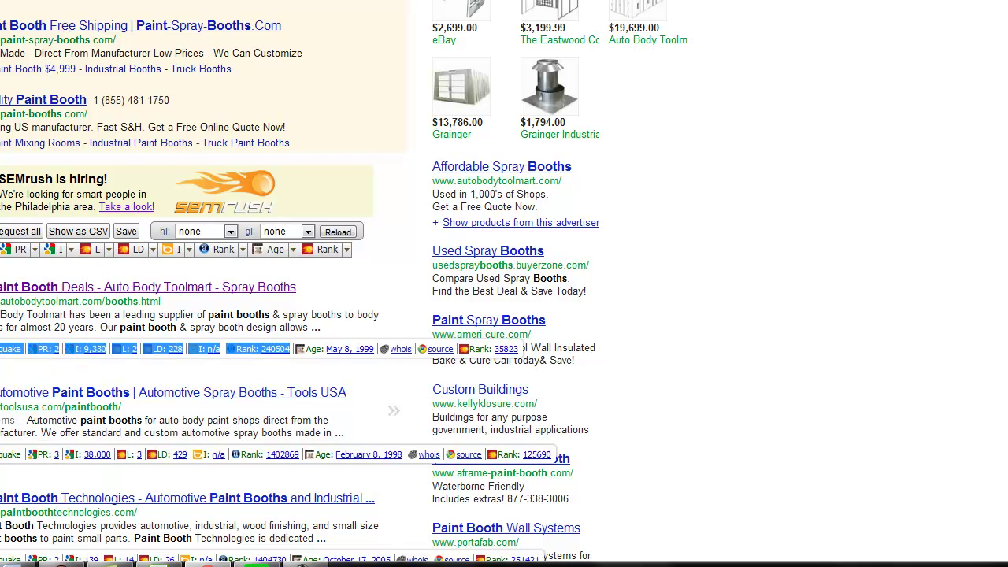
pyautogui.click(29, 426)
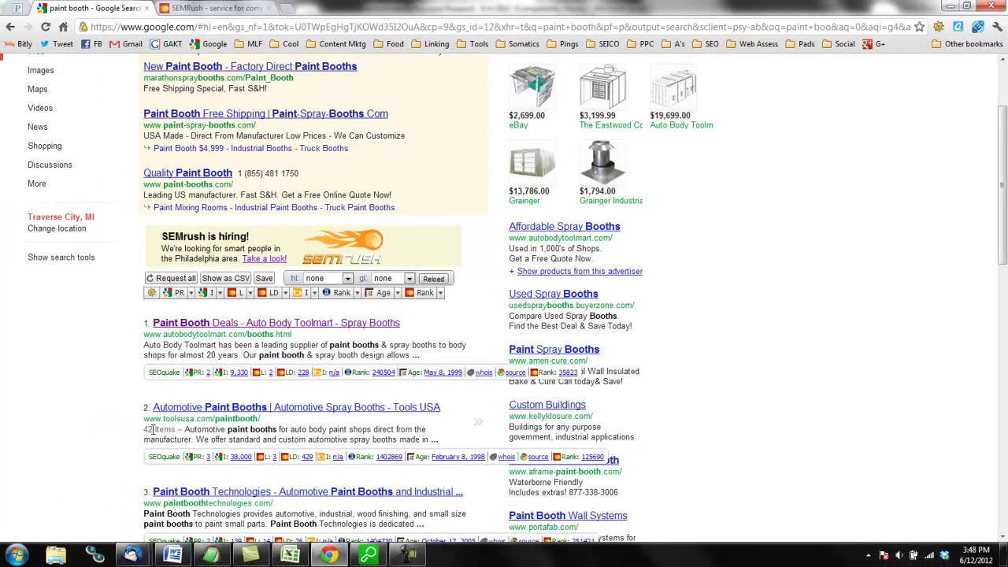
pyautogui.scroll(-2, 152, 429)
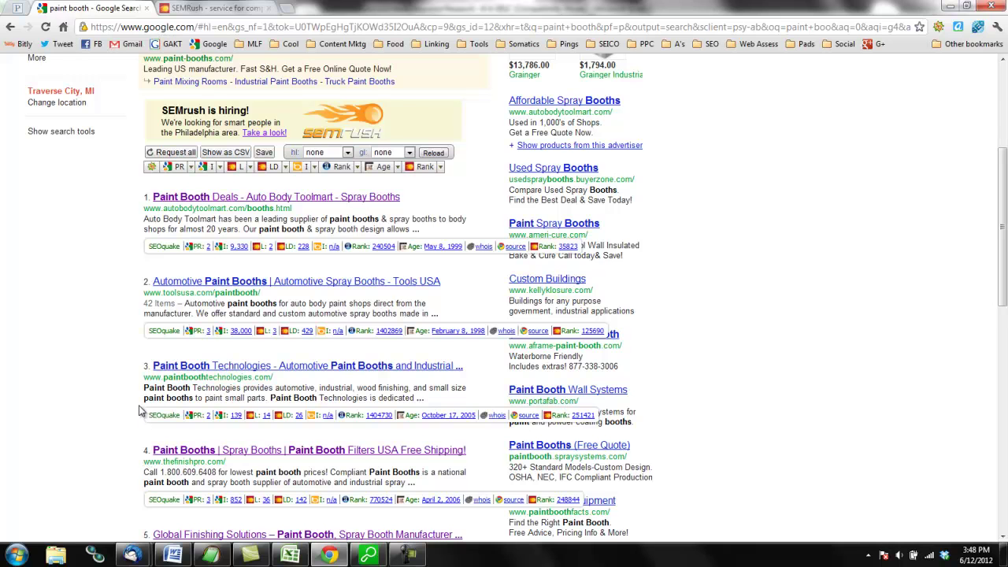
pyautogui.scroll(-1, 134, 420)
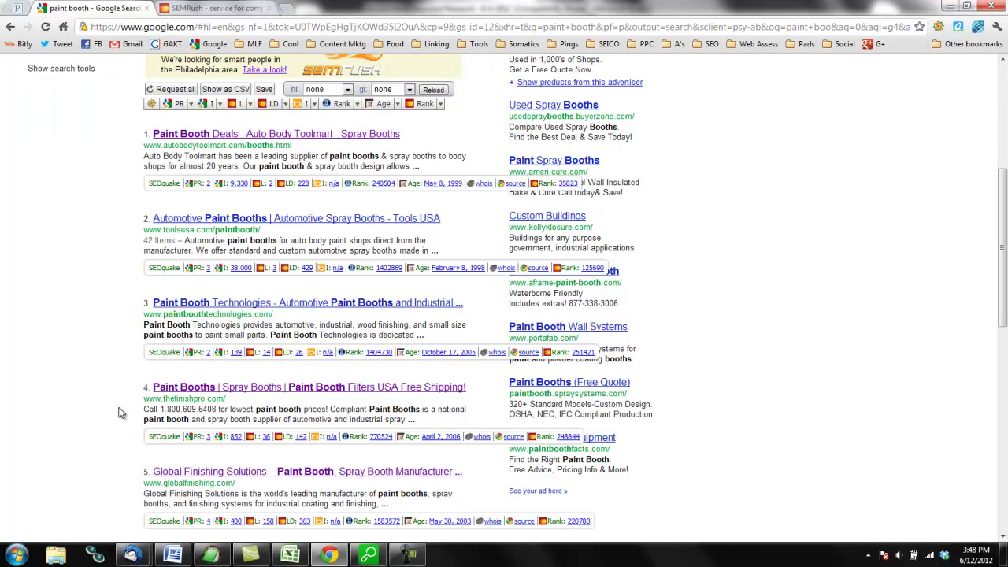
pyautogui.scroll(-2, 121, 412)
pyautogui.scroll(1, 118, 404)
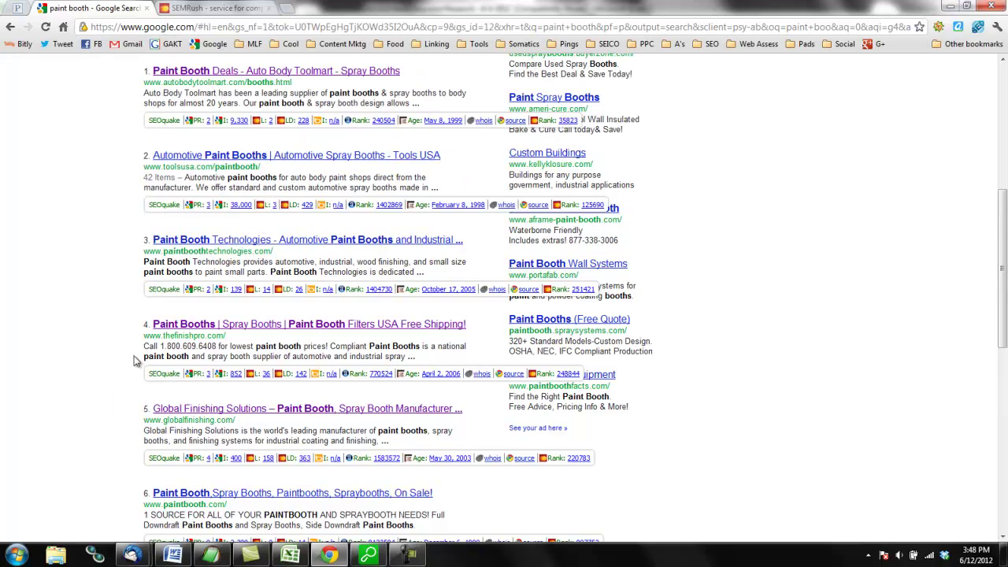
pyautogui.scroll(2, 124, 385)
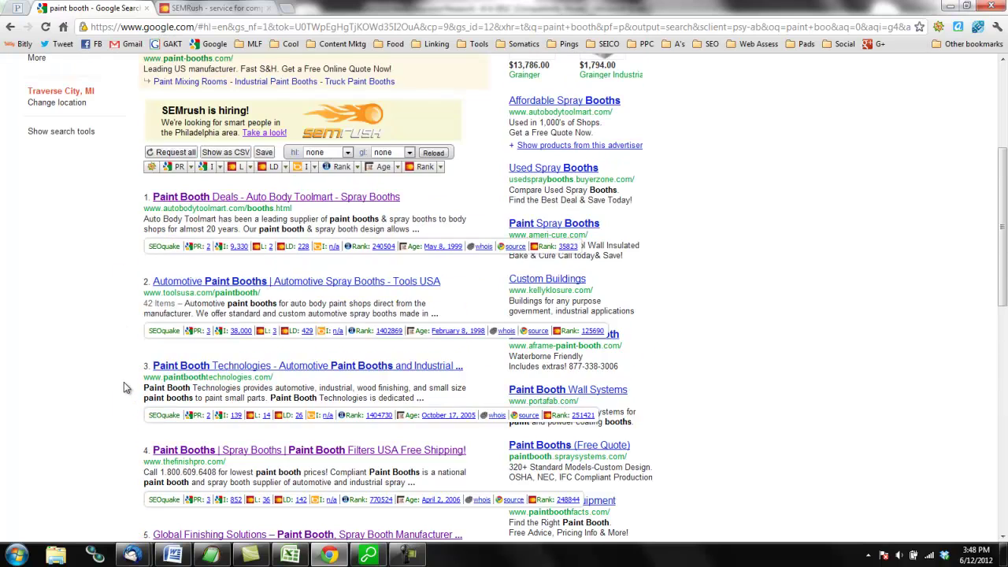
# - Extend the Google query to "downdraft paint booth for sale" and run the search
pyautogui.scroll(2, 124, 388)
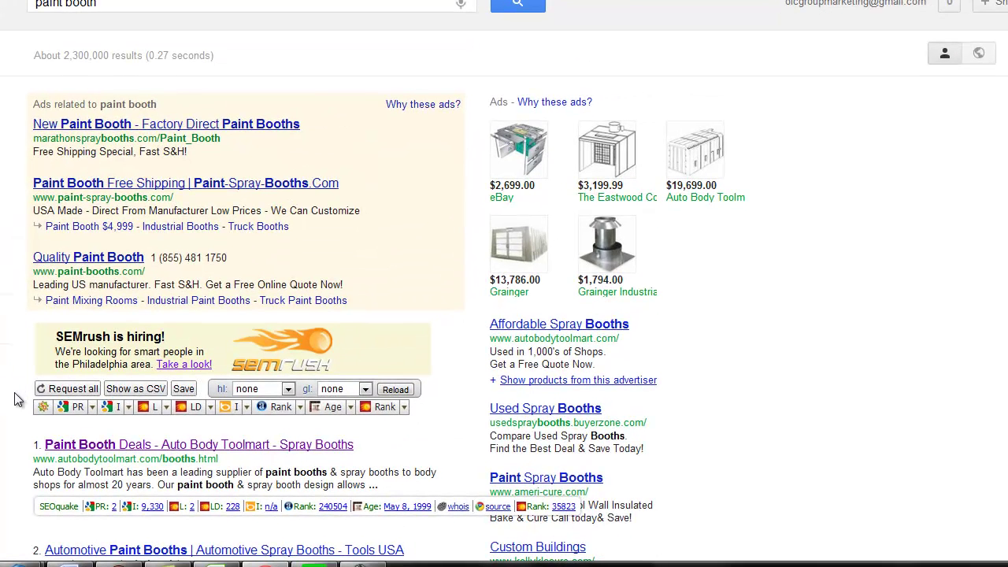
pyautogui.click(37, 6)
pyautogui.write('downdraft')
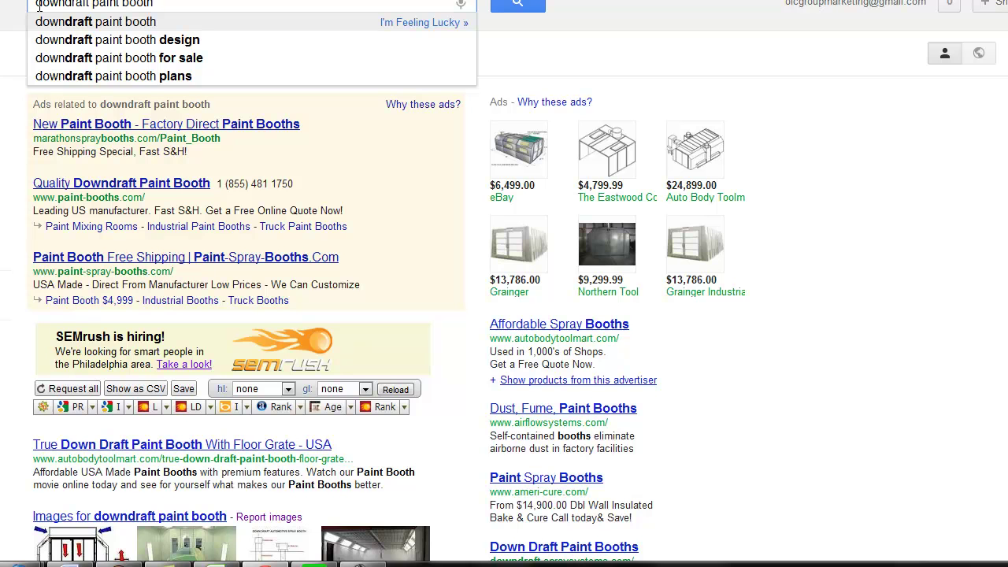
pyautogui.press('End')
pyautogui.write('for sale')
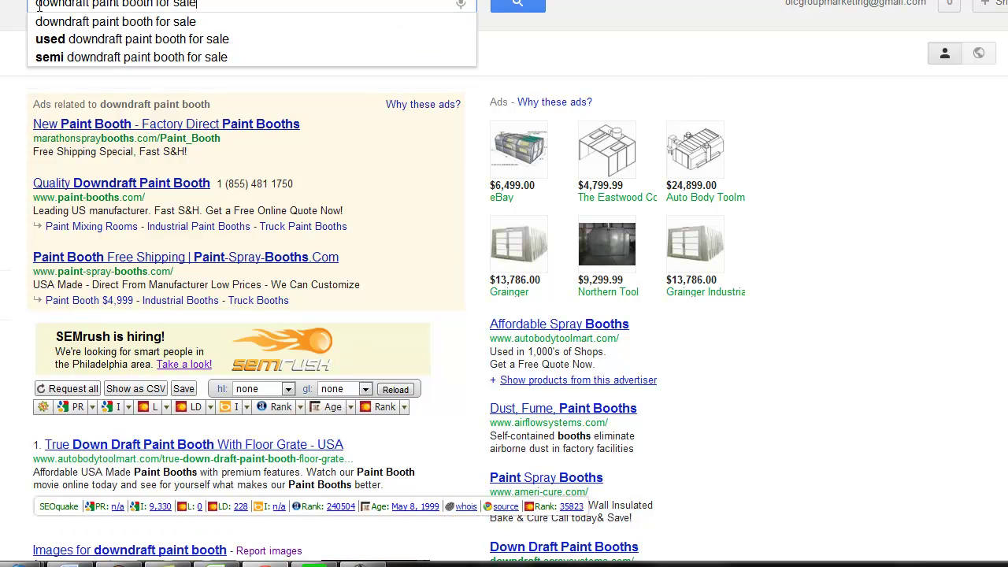
pyautogui.press('Return')
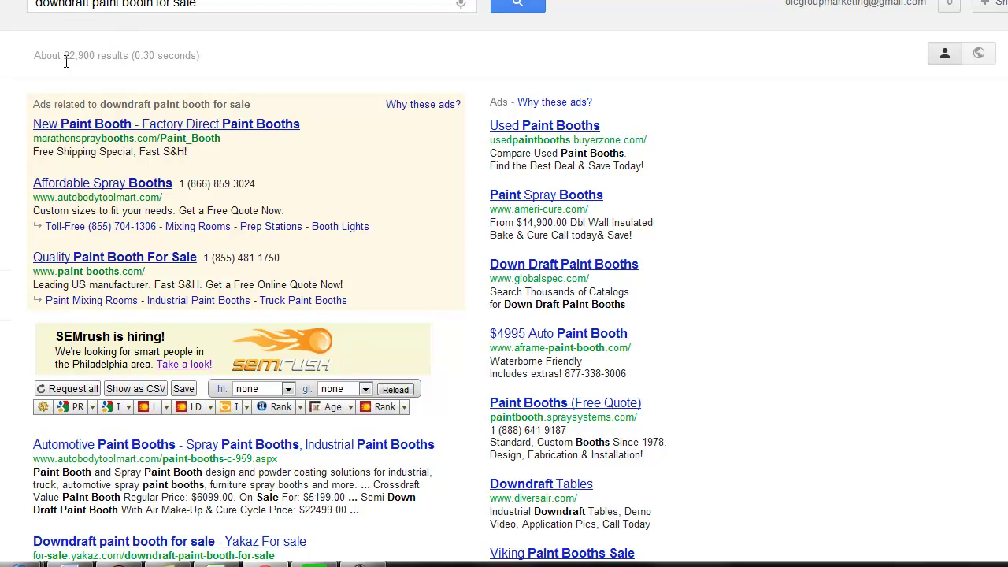
# - Examine the result count and the SEOquake metrics of the top organic results for "downdraft paint booth for sale"
pyautogui.moveTo(64, 55); pyautogui.dragTo(88, 56)
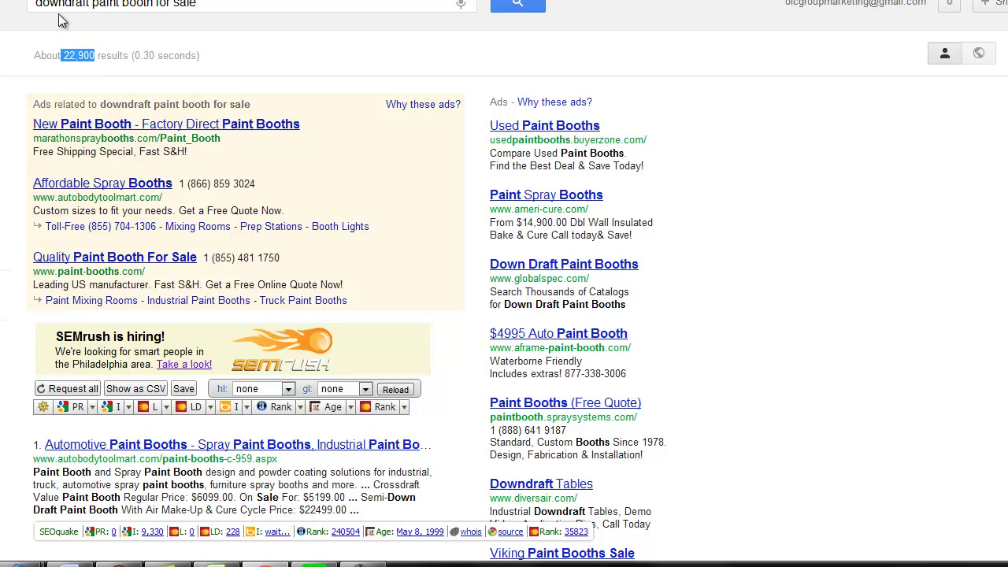
pyautogui.click(126, 52)
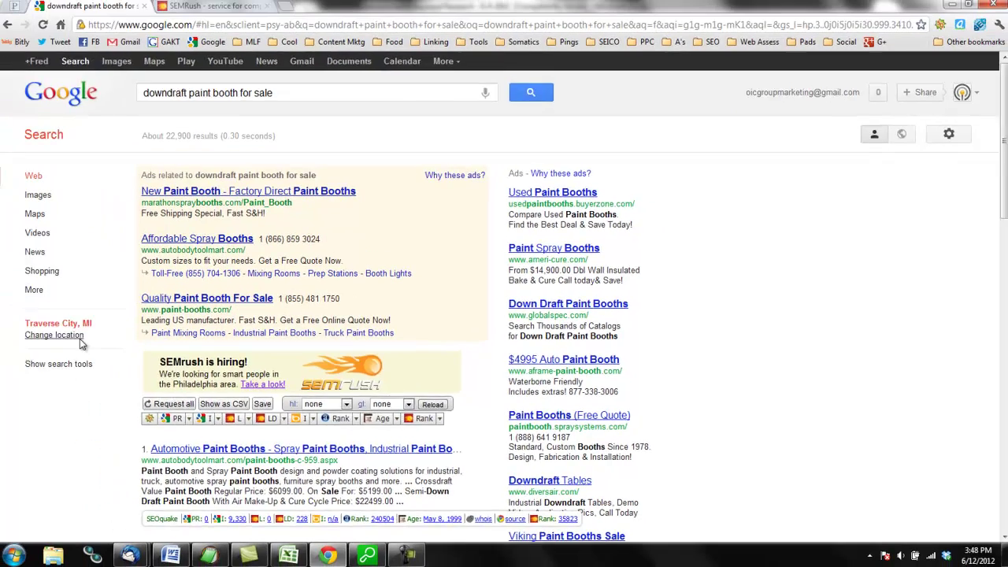
pyautogui.scroll(-3, 37, 307)
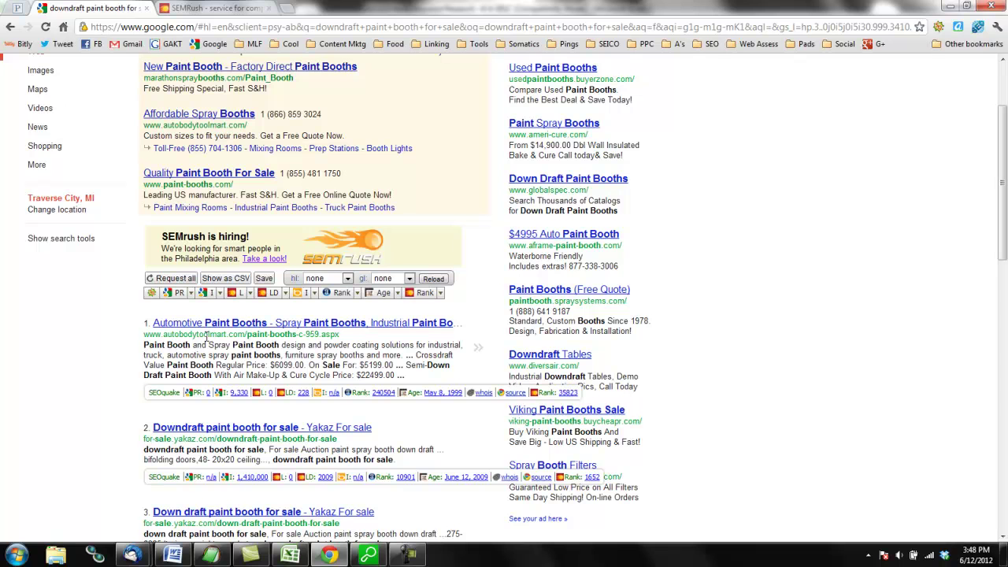
pyautogui.scroll(-1, 140, 360)
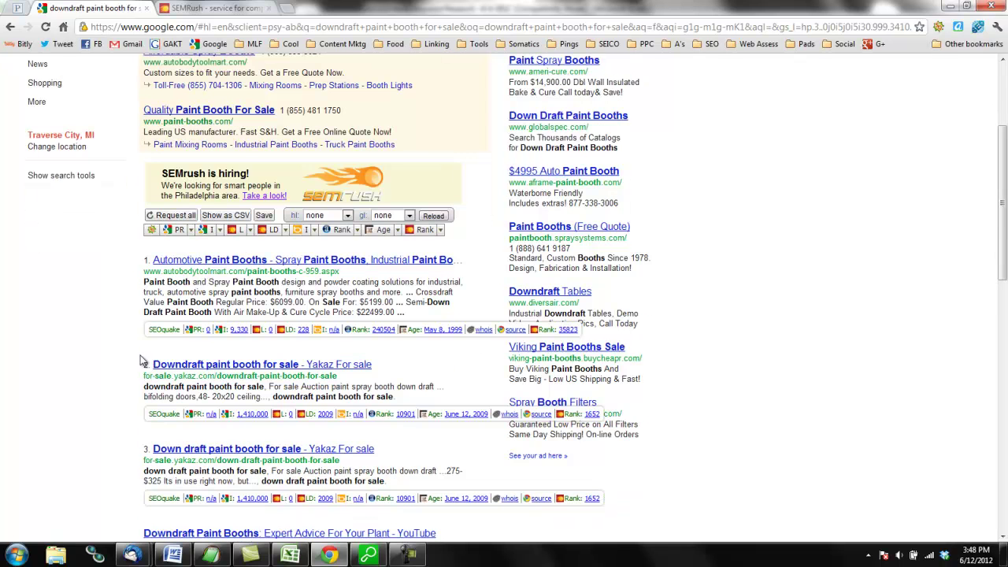
pyautogui.scroll(-1, 130, 357)
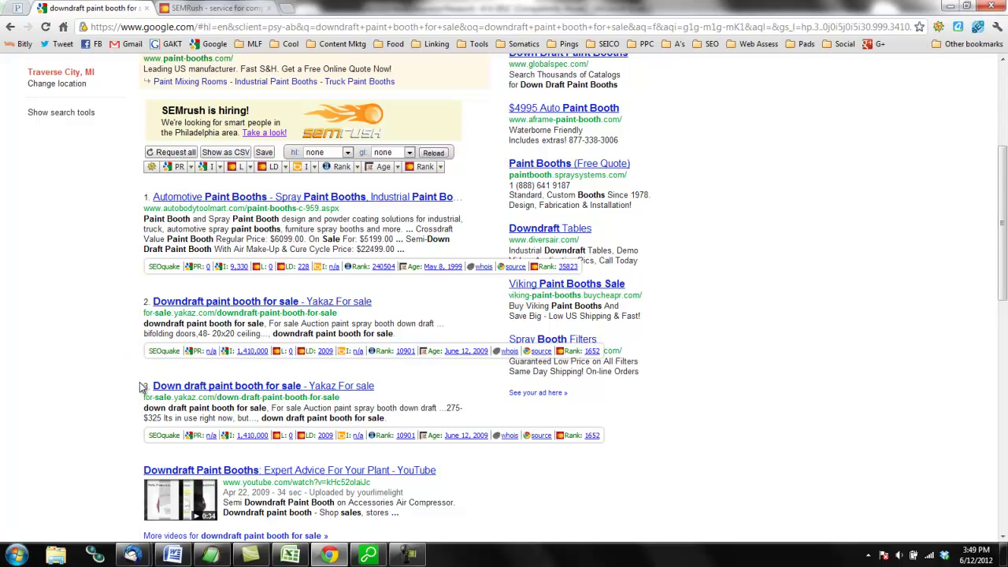
pyautogui.scroll(2, 144, 401)
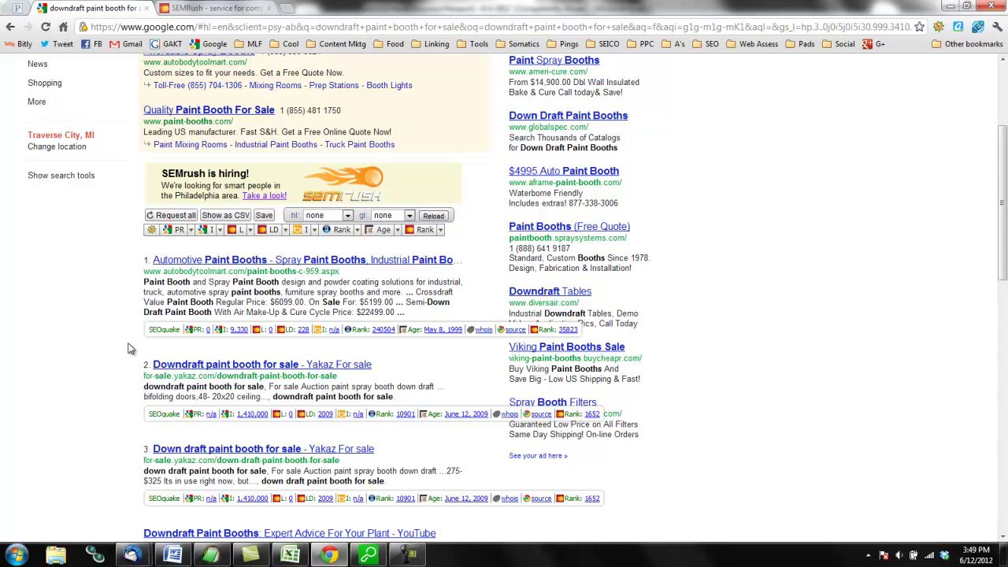
pyautogui.scroll(2, 133, 350)
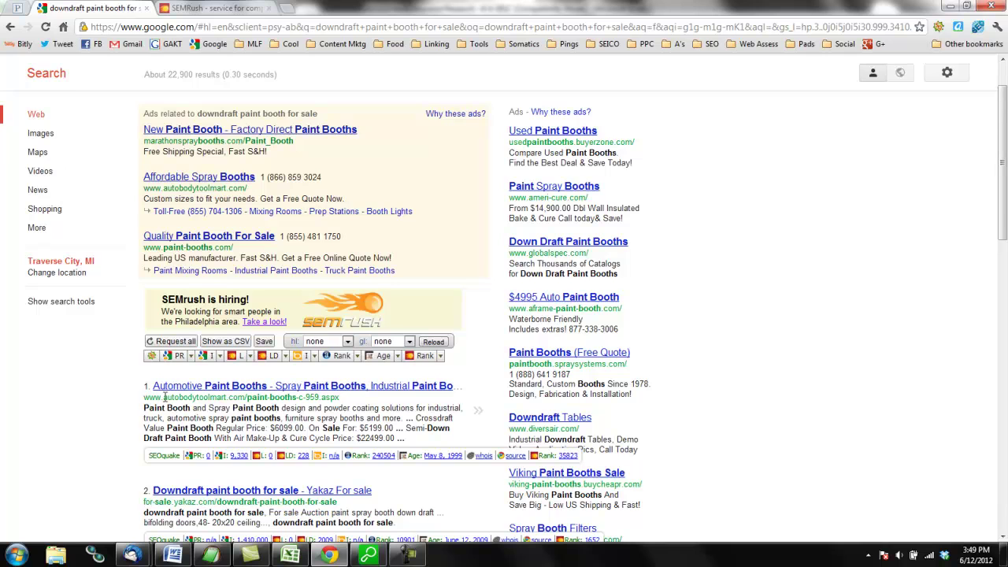
pyautogui.scroll(1, 165, 397)
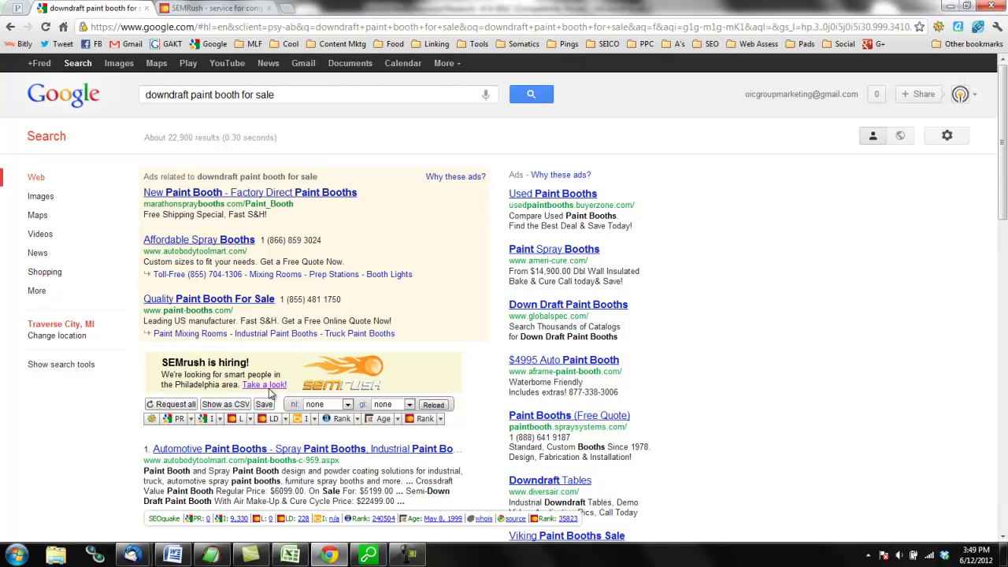
# - Switch to Excel and apply the Good cell style to the [downdraft paint booth for sale] row, A21:C21
pyautogui.click(290, 555)
pyautogui.moveTo(162, 395); pyautogui.dragTo(348, 400)
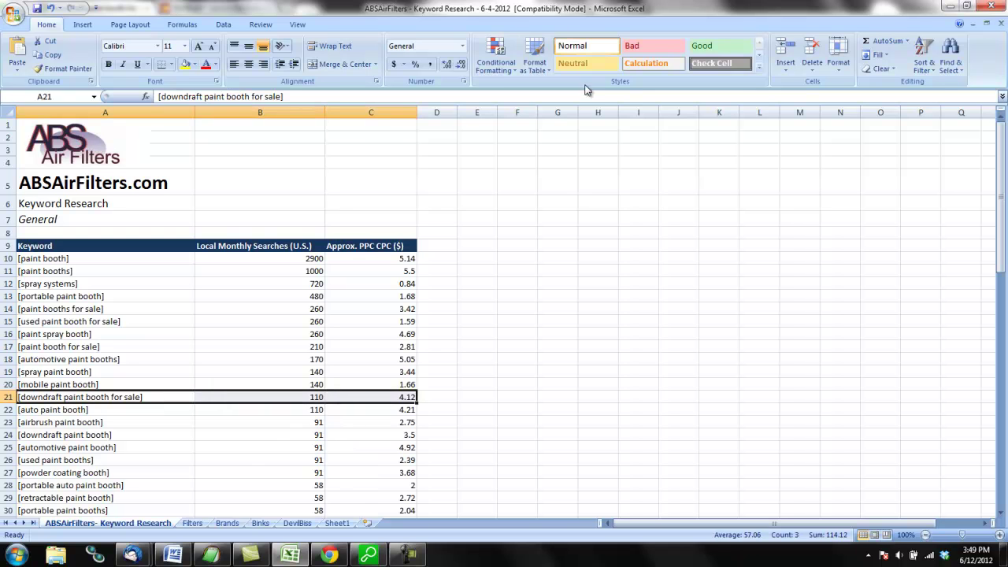
pyautogui.click(702, 45)
pyautogui.click(508, 319)
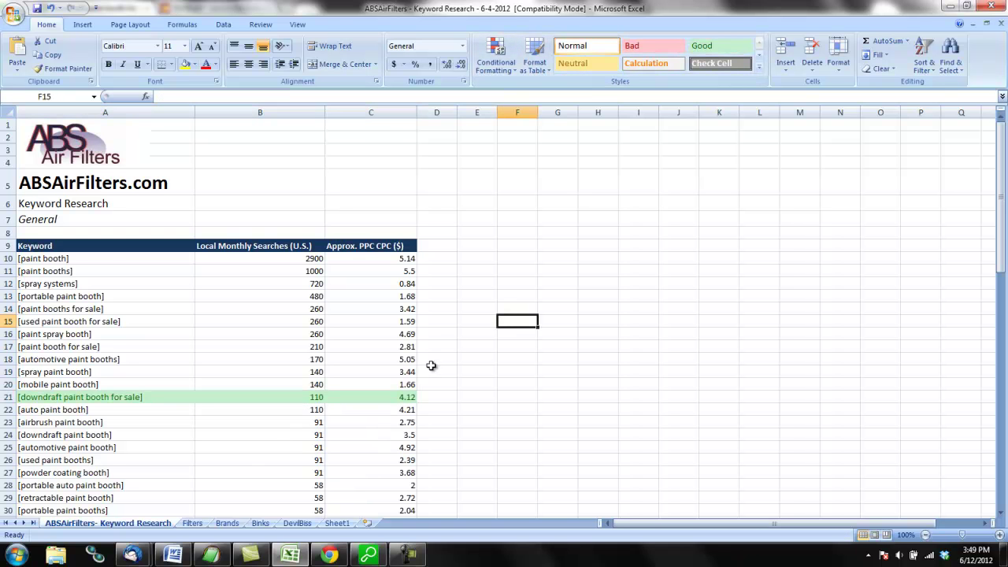
# - Select the [ldpi lighting] row in the Paint Booth Supplies table, then switch to Chrome and search Google for "ldpi lighting"
pyautogui.scroll(-4, 431, 363)
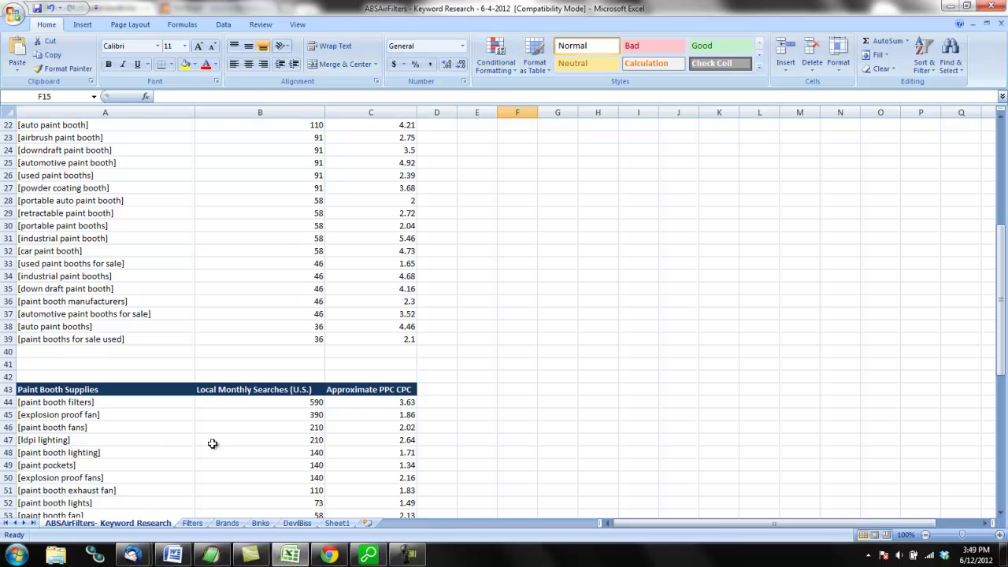
pyautogui.moveTo(113, 435); pyautogui.dragTo(364, 439)
pyautogui.click(331, 555)
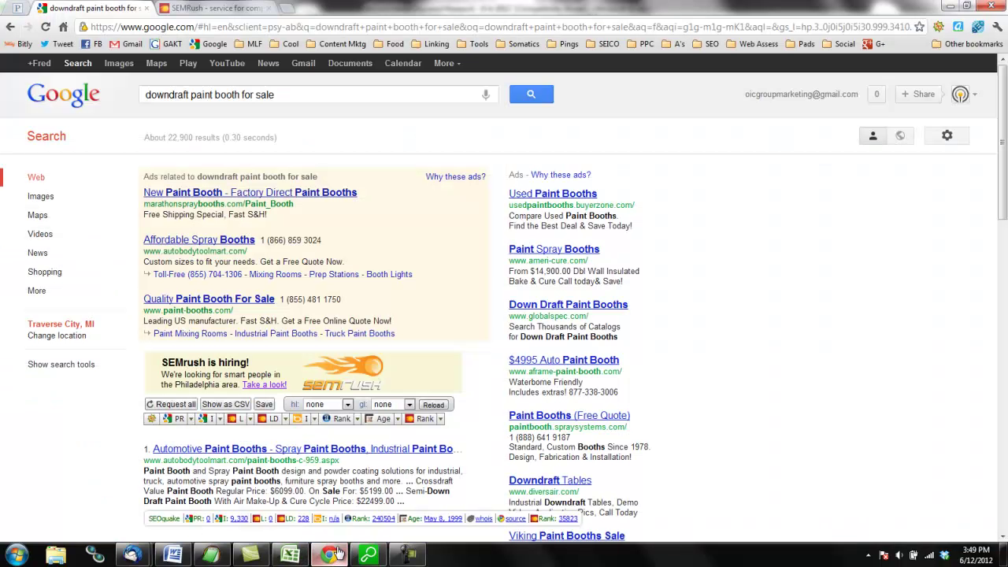
pyautogui.moveTo(280, 95); pyautogui.dragTo(84, 103)
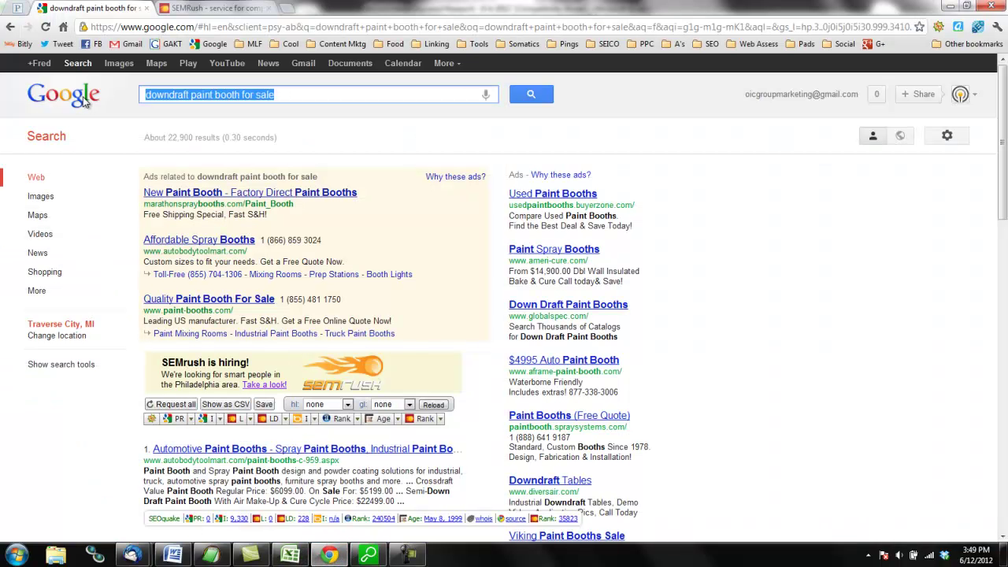
pyautogui.write('ldpi')
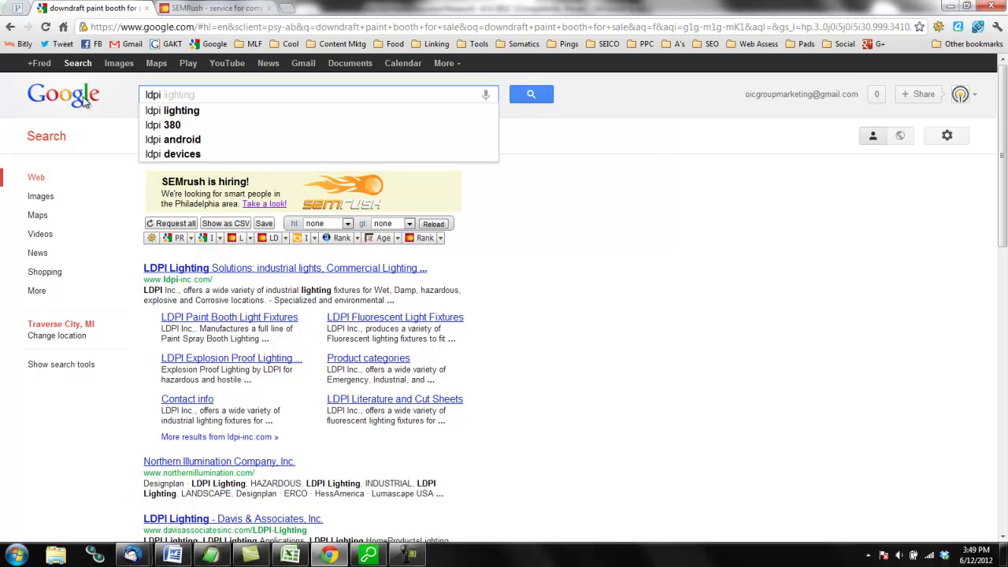
pyautogui.press('Down')
pyautogui.press('Down')
pyautogui.press('Up')
pyautogui.press('Down')
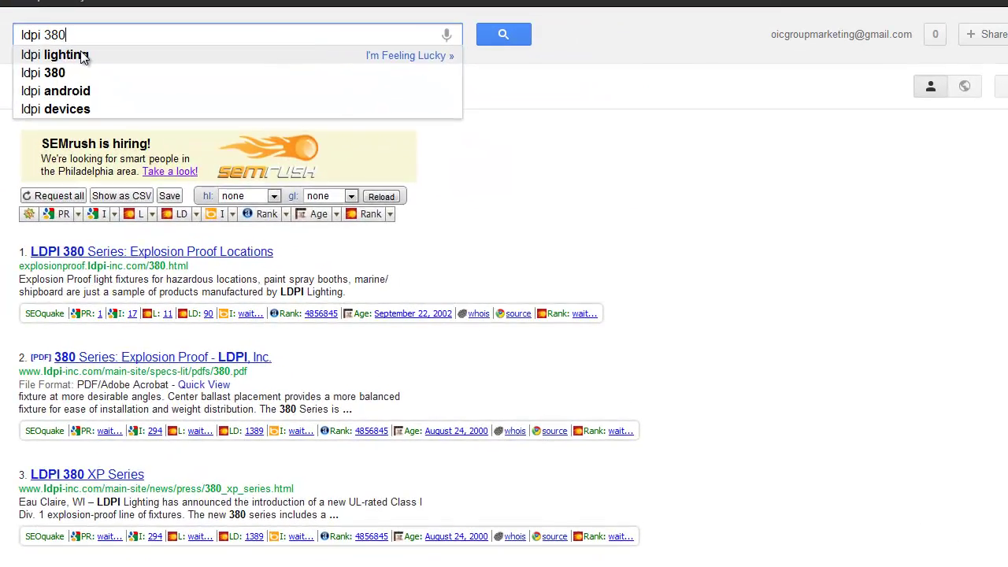
pyautogui.click(193, 112)
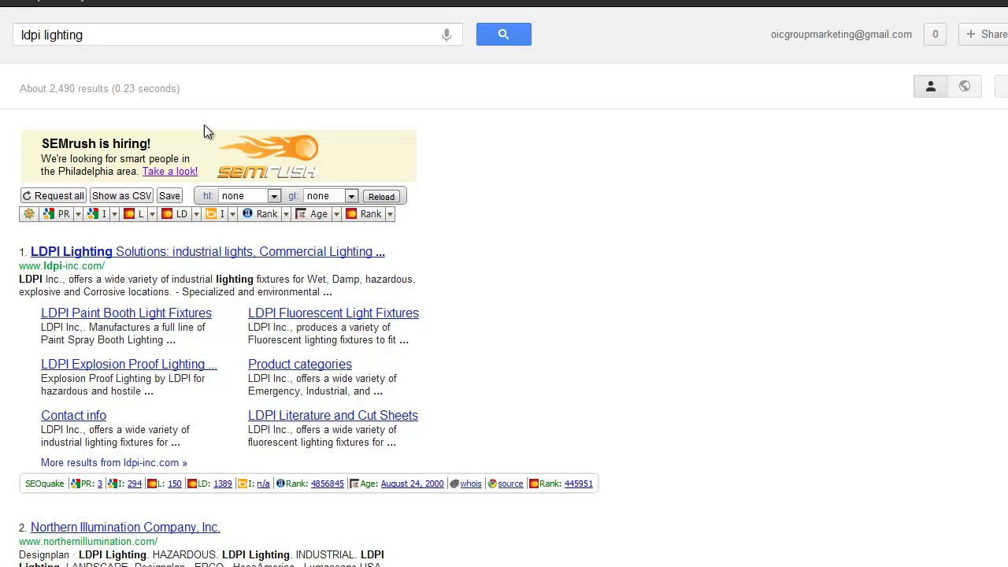
# - Examine the result count, the absence or presence of ads and the SEOquake metrics of the top organic results for "ldpi lighting"
pyautogui.moveTo(61, 89); pyautogui.dragTo(76, 86)
pyautogui.click(86, 88)
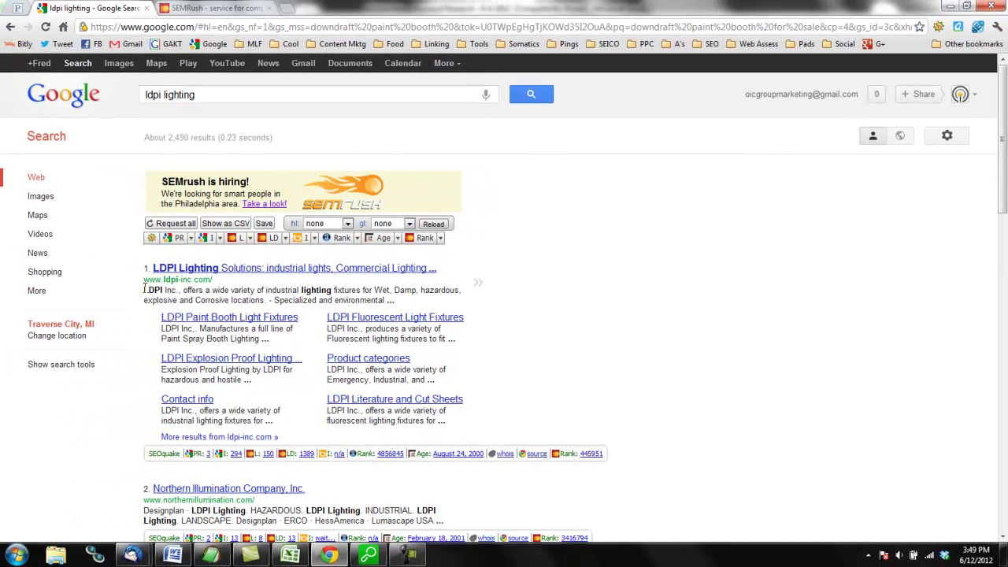
pyautogui.scroll(-1, 145, 289)
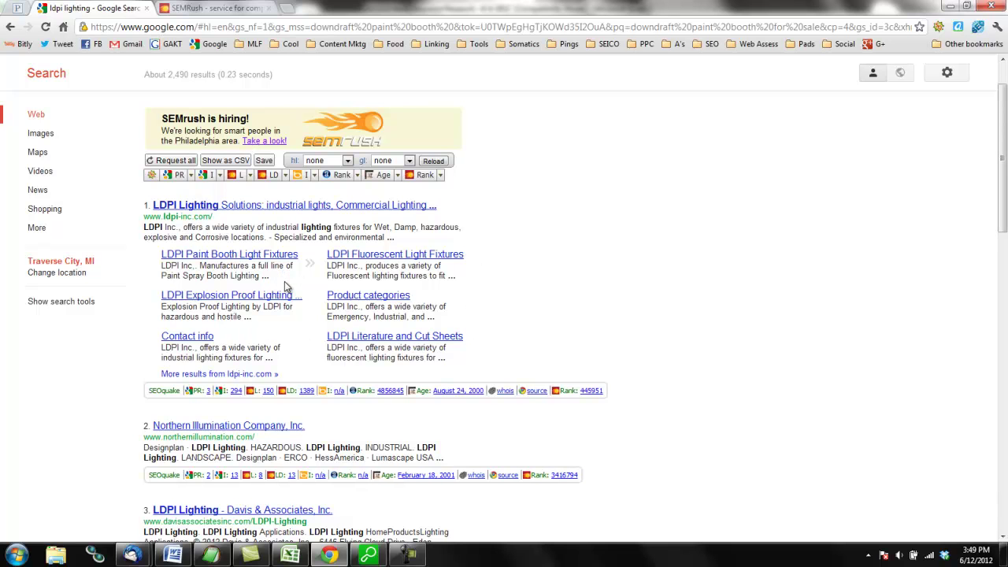
pyautogui.scroll(2, 244, 300)
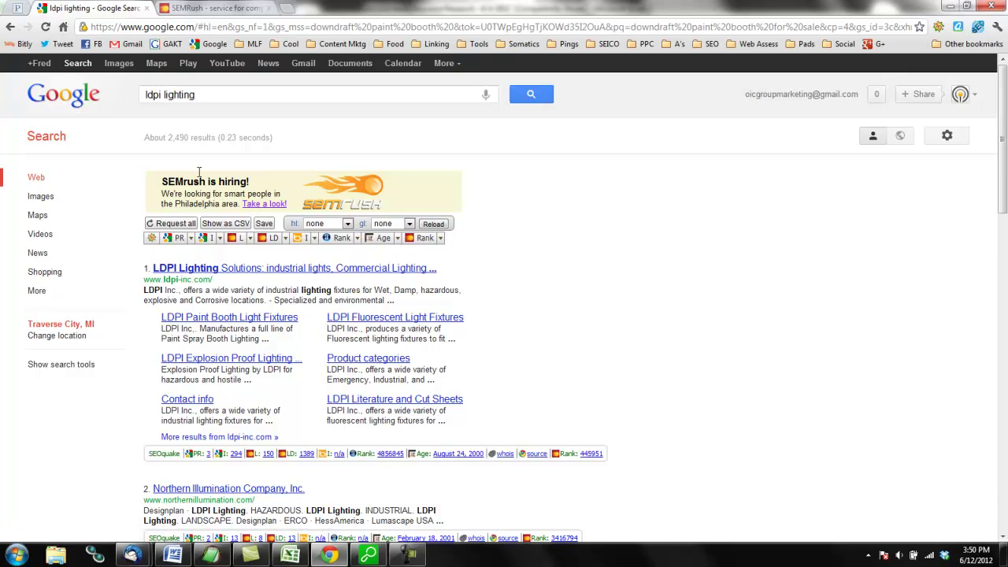
pyautogui.scroll(-2, 159, 247)
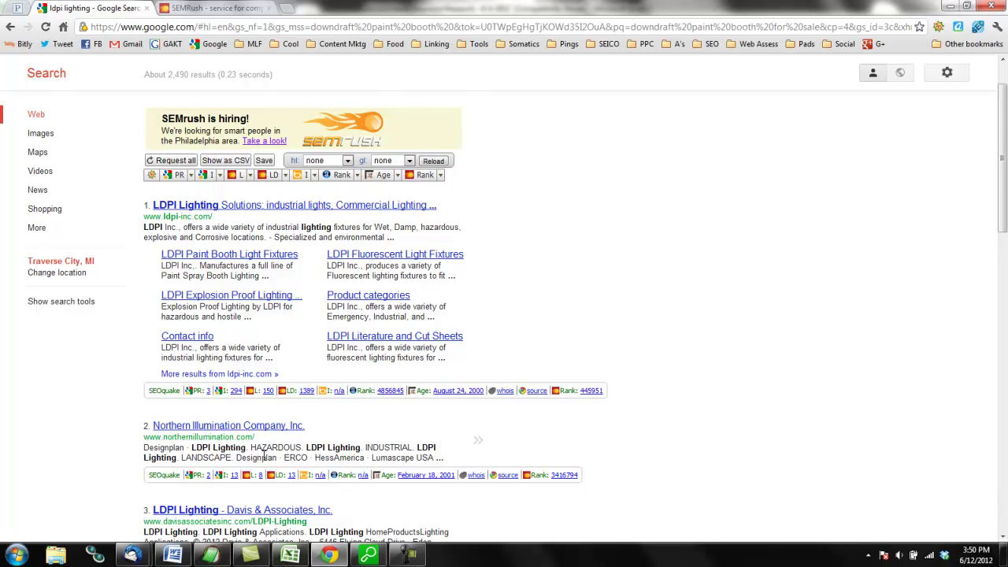
pyautogui.scroll(-1, 131, 441)
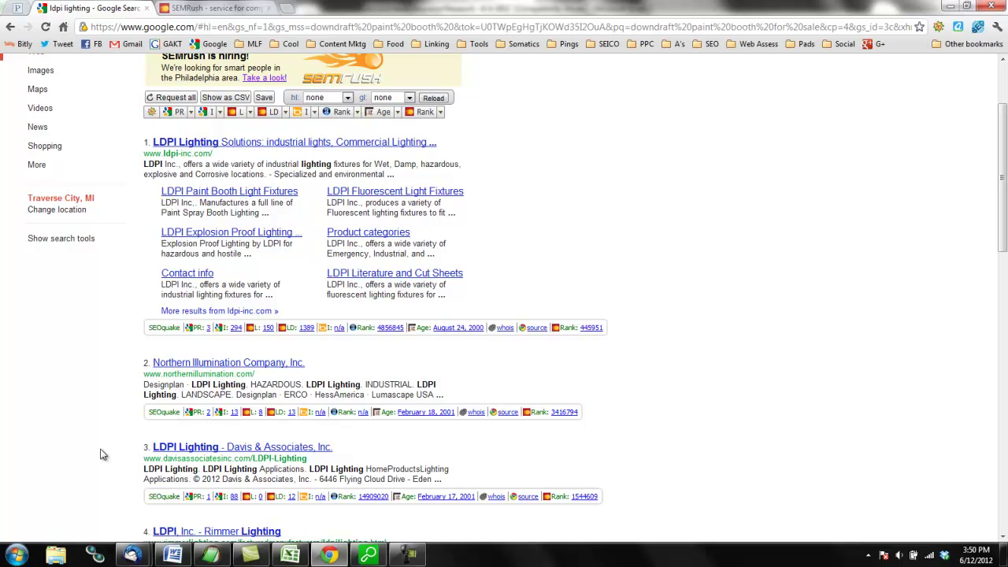
pyautogui.scroll(1, 111, 442)
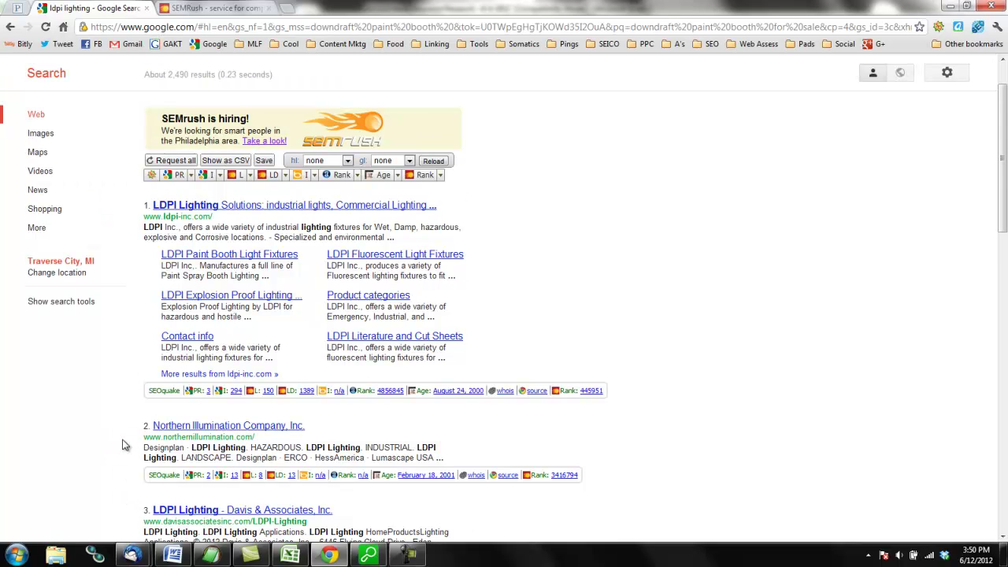
pyautogui.scroll(1, 100, 340)
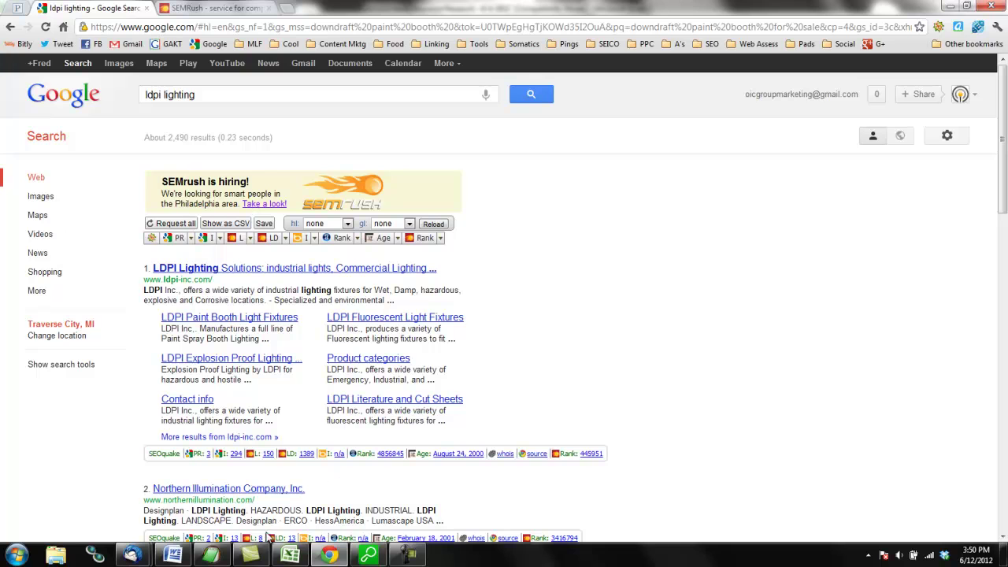
# - Switch to Excel and apply the Good cell style to the [ldpi lighting] row, A47:C47
pyautogui.click(290, 556)
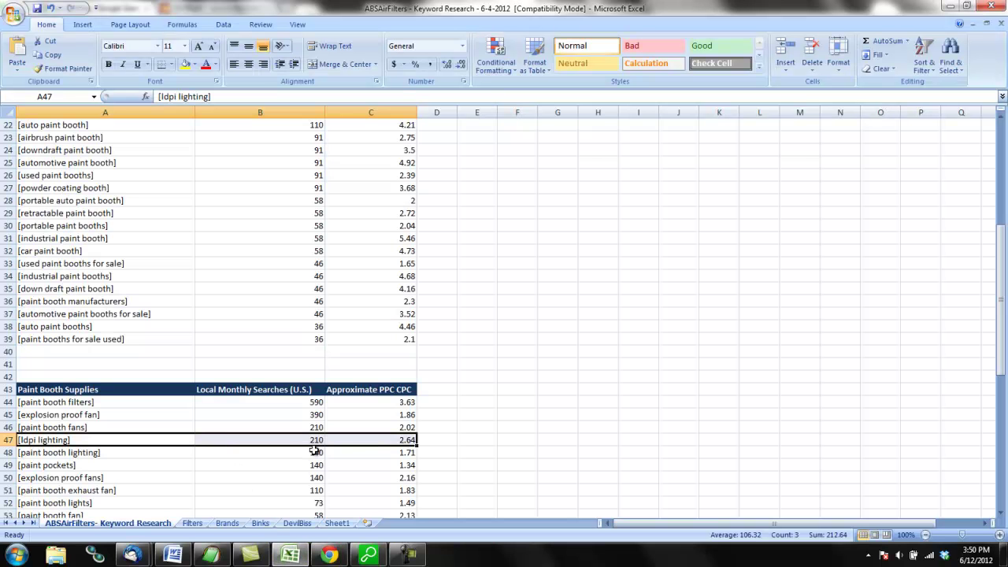
pyautogui.moveTo(386, 442); pyautogui.dragTo(149, 441)
pyautogui.click(713, 46)
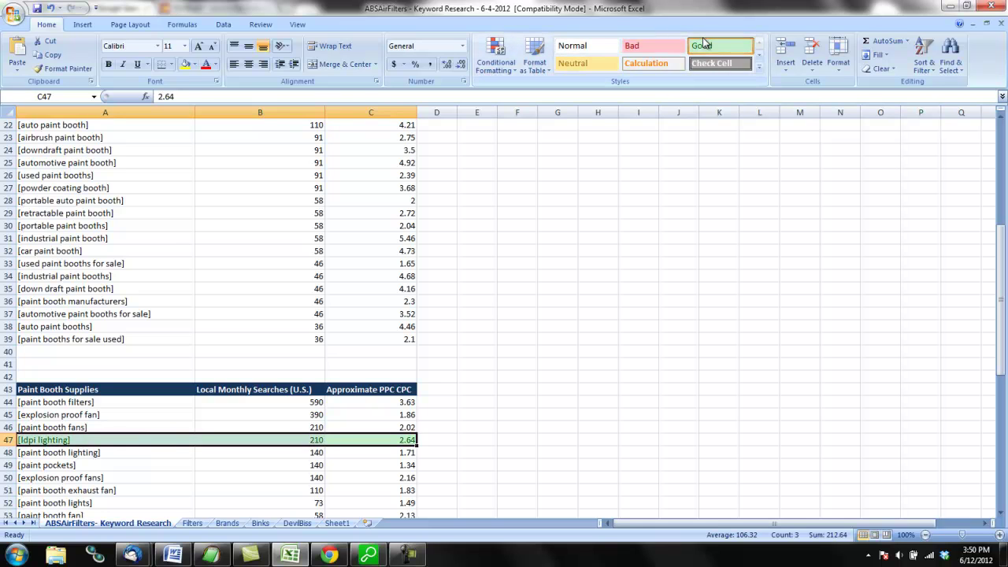
pyautogui.click(436, 427)
pyautogui.click(413, 442)
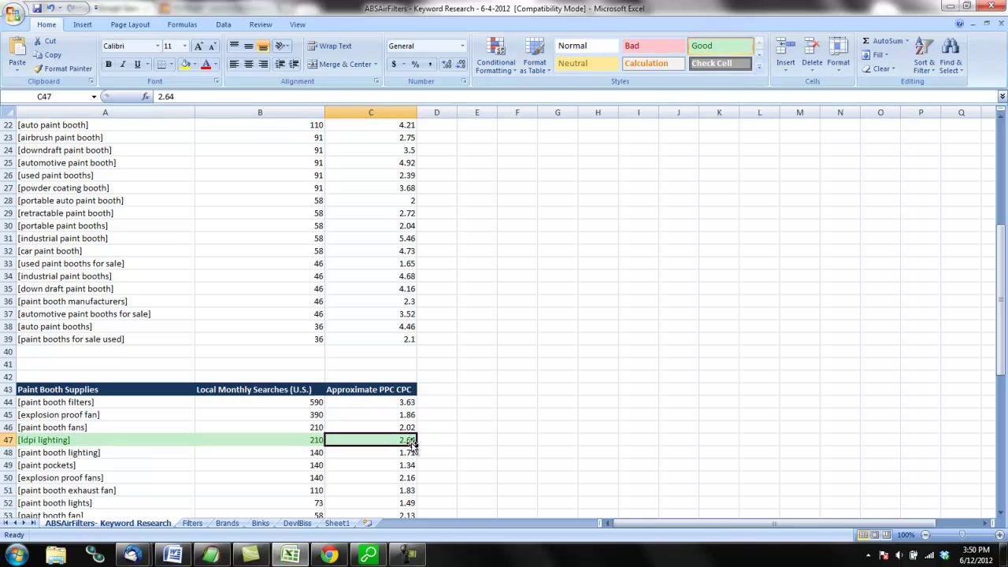
# - Switch to Chrome and search SEMrush for the keyword "paint booth" in the Google US database
pyautogui.click(329, 554)
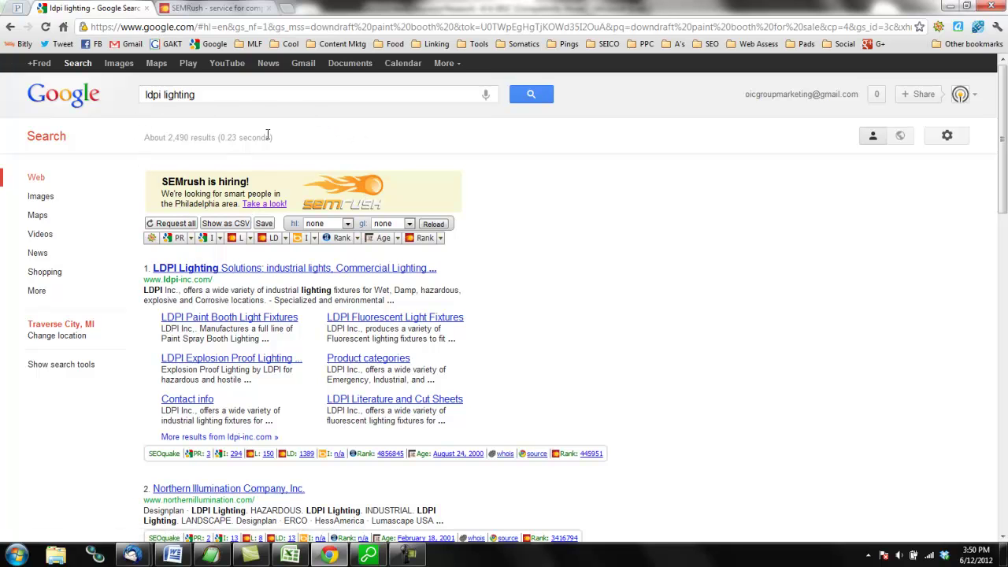
pyautogui.click(237, 7)
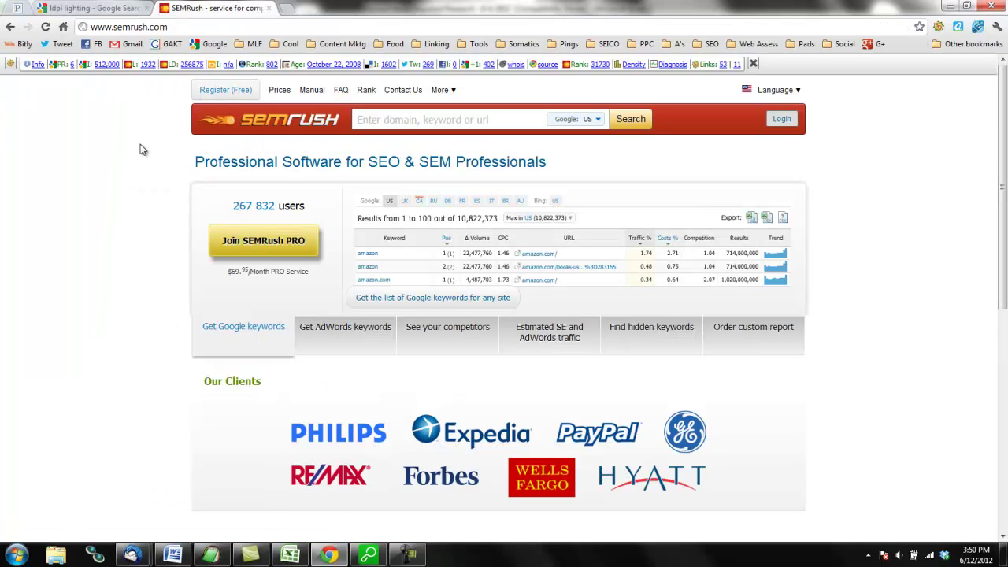
pyautogui.click(402, 119)
pyautogui.write('paint boot')
pyautogui.scroll(-1, 402, 120)
pyautogui.write('h')
pyautogui.press('Return')
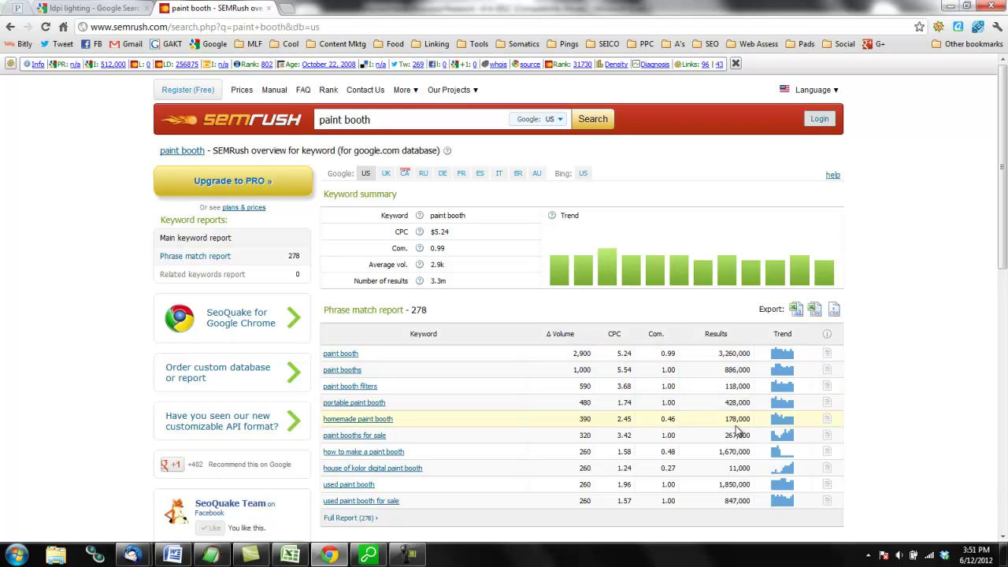
# - Examine the phrase match report and organic results for "paint booth", singling out the competitor domain thefinishpro.com
pyautogui.scroll(-3, 902, 389)
pyautogui.scroll(-2, 902, 347)
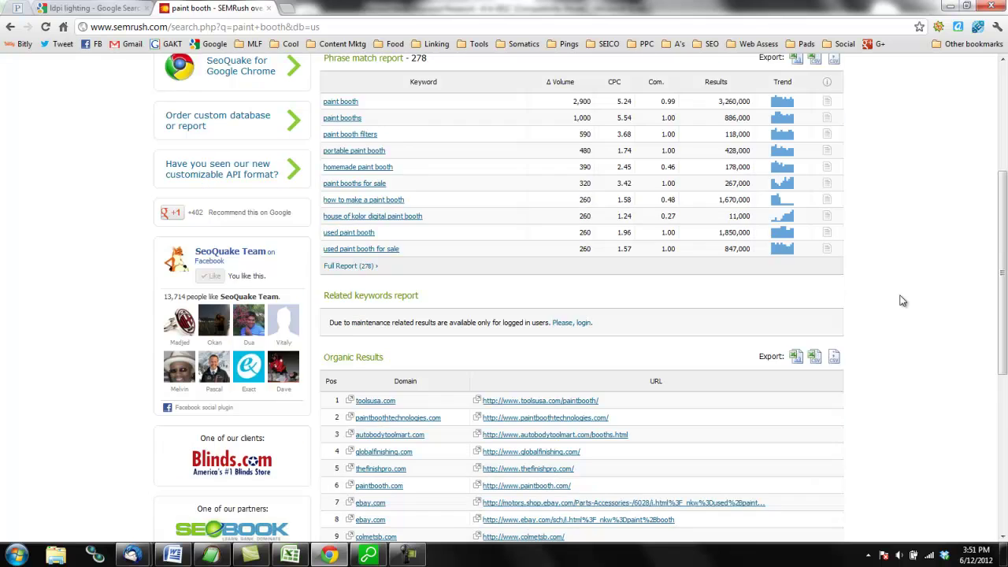
pyautogui.scroll(-3, 902, 298)
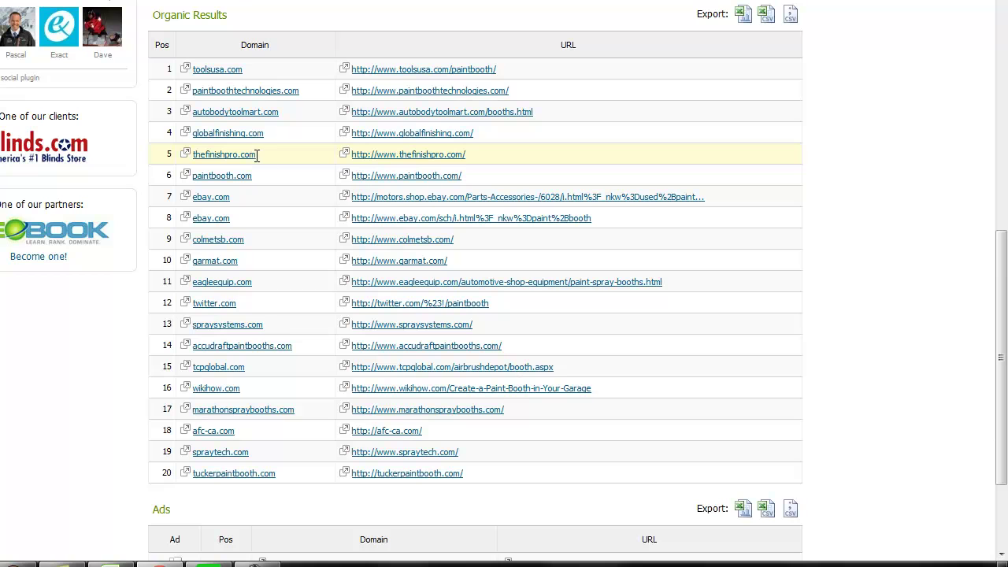
pyautogui.moveTo(408, 217); pyautogui.dragTo(399, 219)
pyautogui.moveTo(245, 156); pyautogui.dragTo(195, 161)
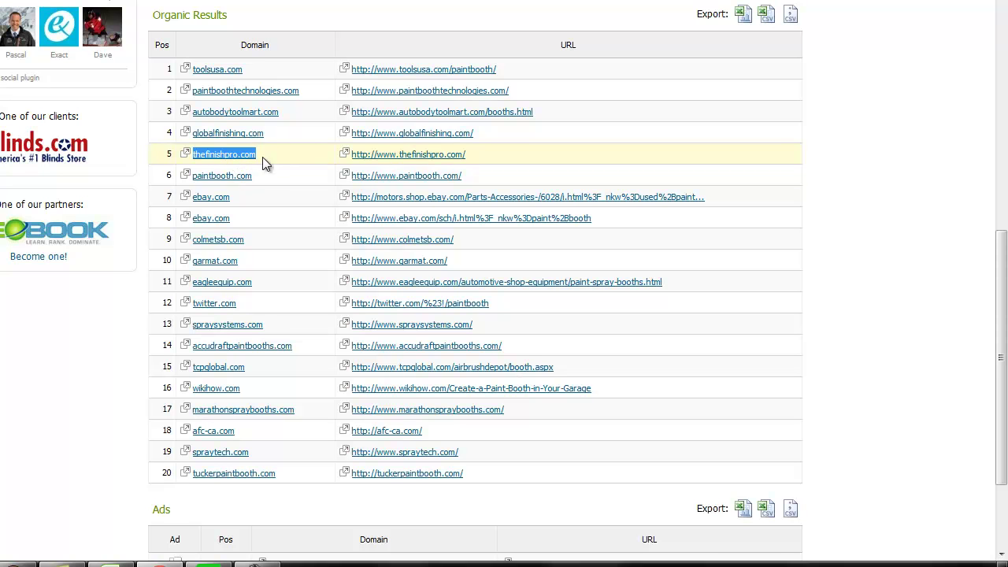
pyautogui.click(272, 175)
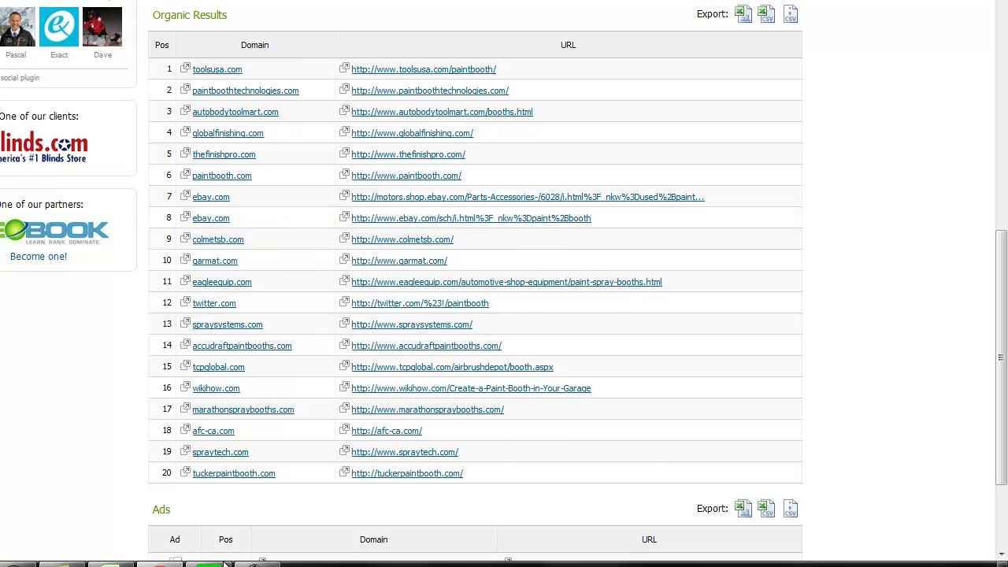
pyautogui.click(209, 560)
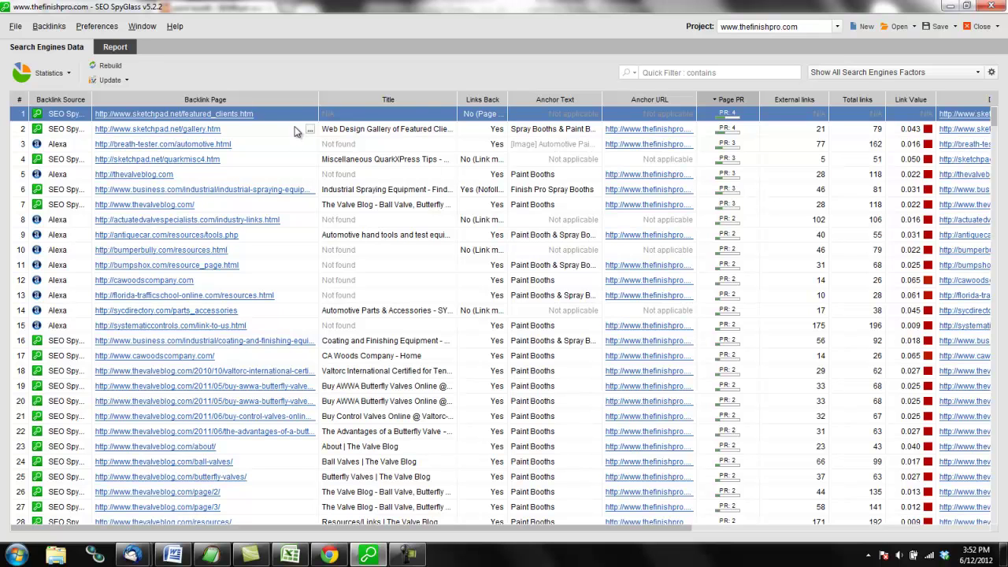
pyautogui.moveTo(312, 116)
pyautogui.click(310, 115)
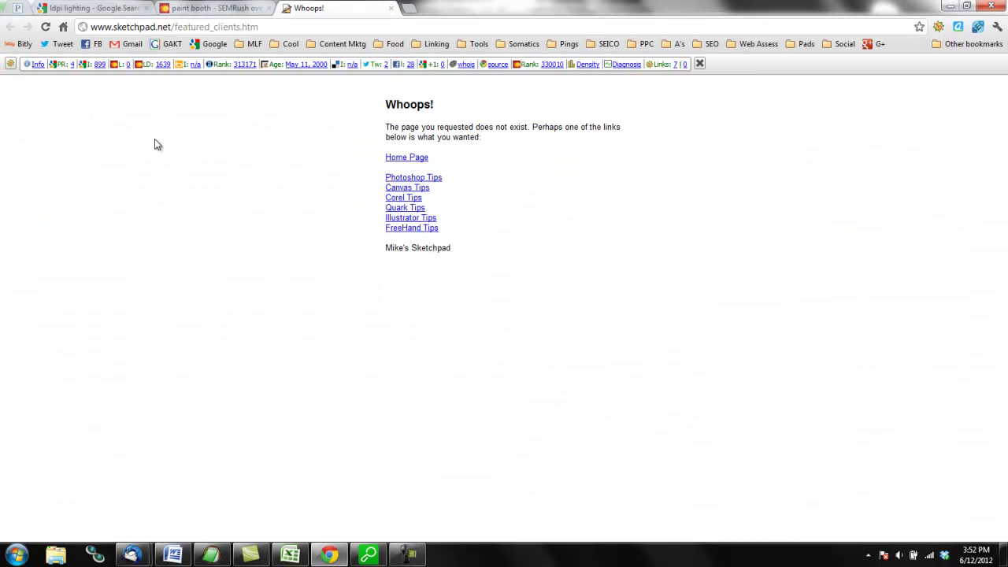
# - Return to SEO SpyGlass, open the sketchpad.net/gallery.htm backlink page and follow its "Spray Booths & Paint Booth Filters" link
pyautogui.click(368, 555)
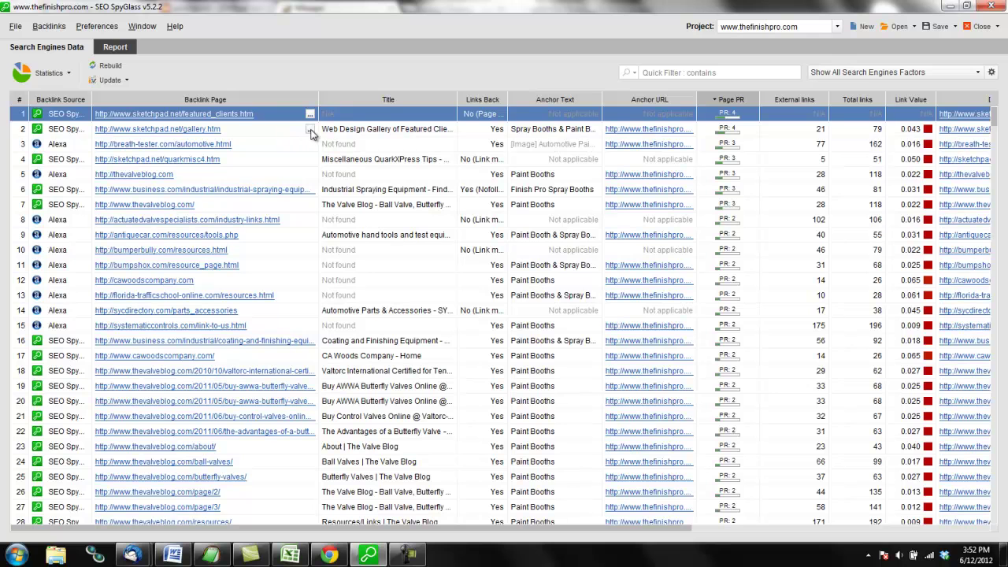
pyautogui.click(310, 129)
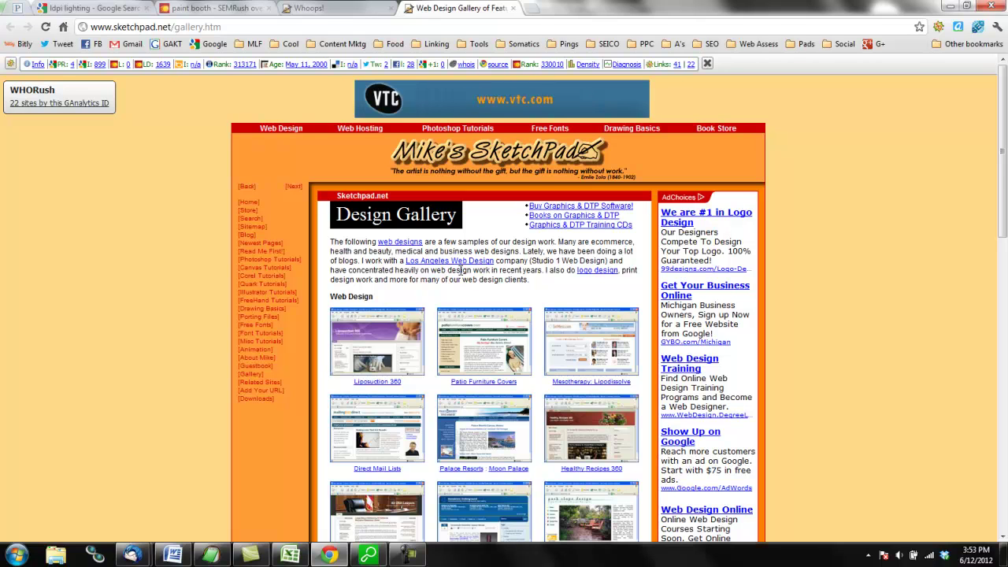
pyautogui.scroll(-6, 524, 261)
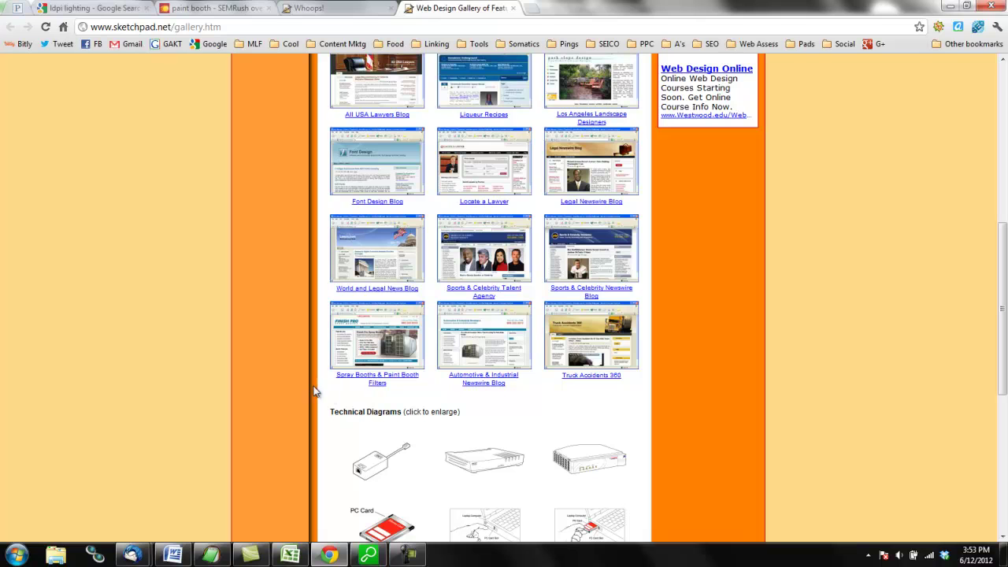
pyautogui.click(379, 384)
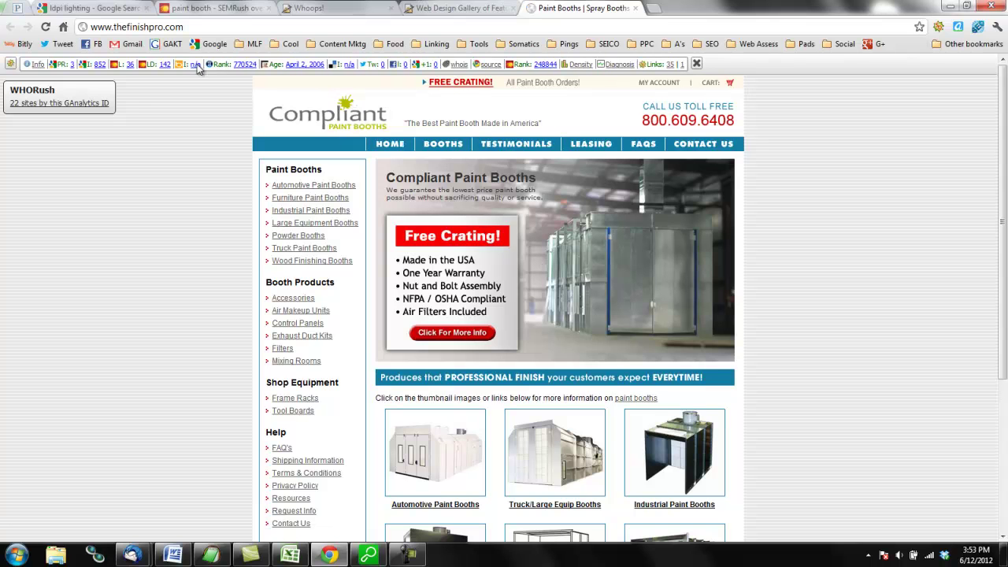
# - Go back to the sketchpad.net Design Gallery page, reload it and follow the "Spray Booths & Paint Booth Filters" link again
pyautogui.click(434, 8)
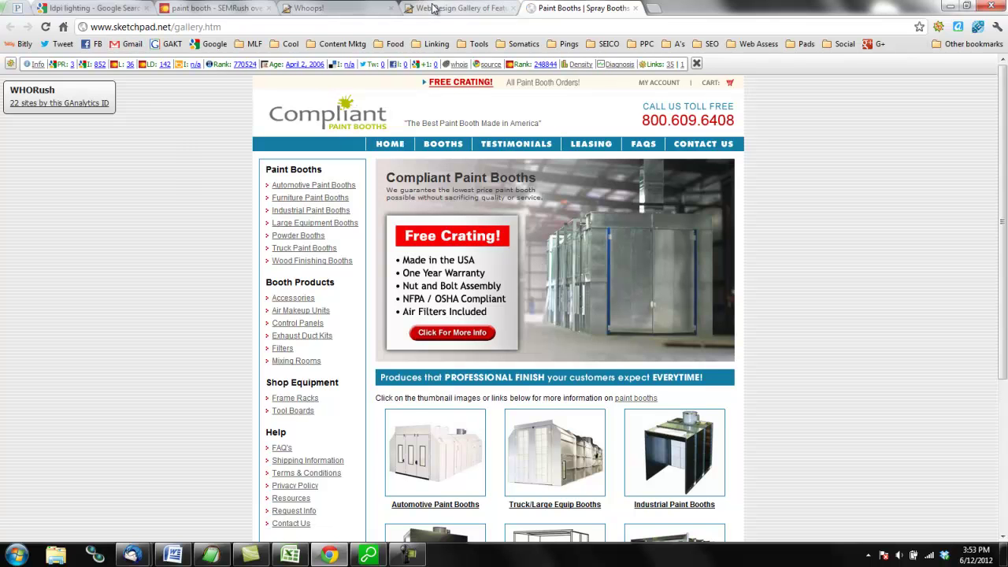
pyautogui.click(45, 26)
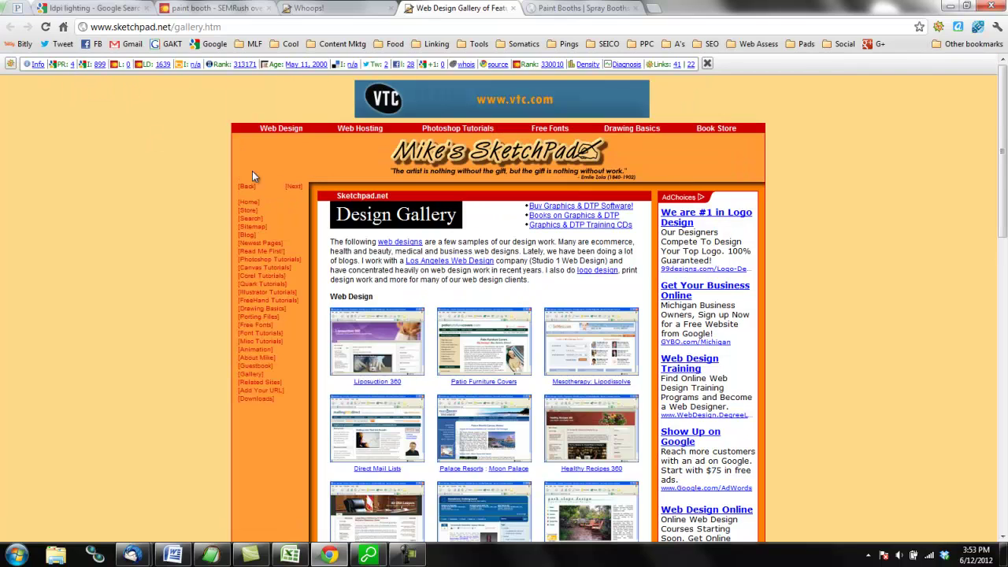
pyautogui.scroll(-10, 388, 243)
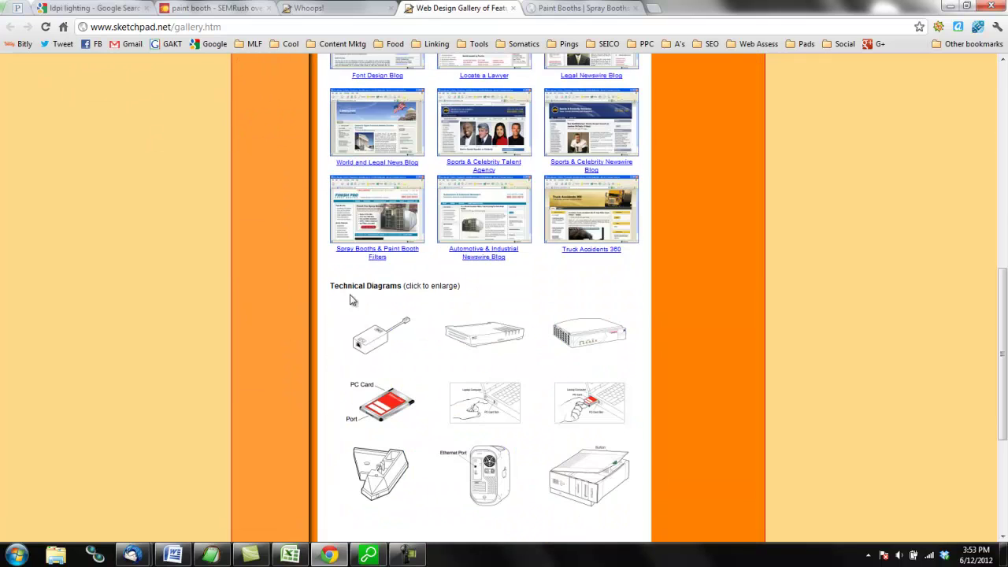
pyautogui.click(371, 260)
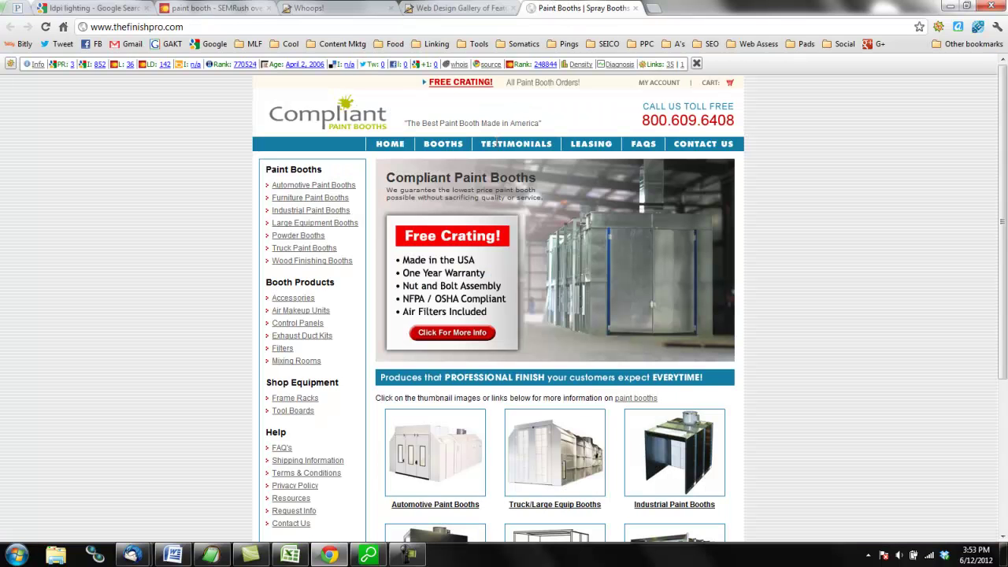
# - Revisit the SEO SpyGlass backlink list, the SEMrush "paint booth" results and the Google "ldpi lighting" results
pyautogui.click(369, 555)
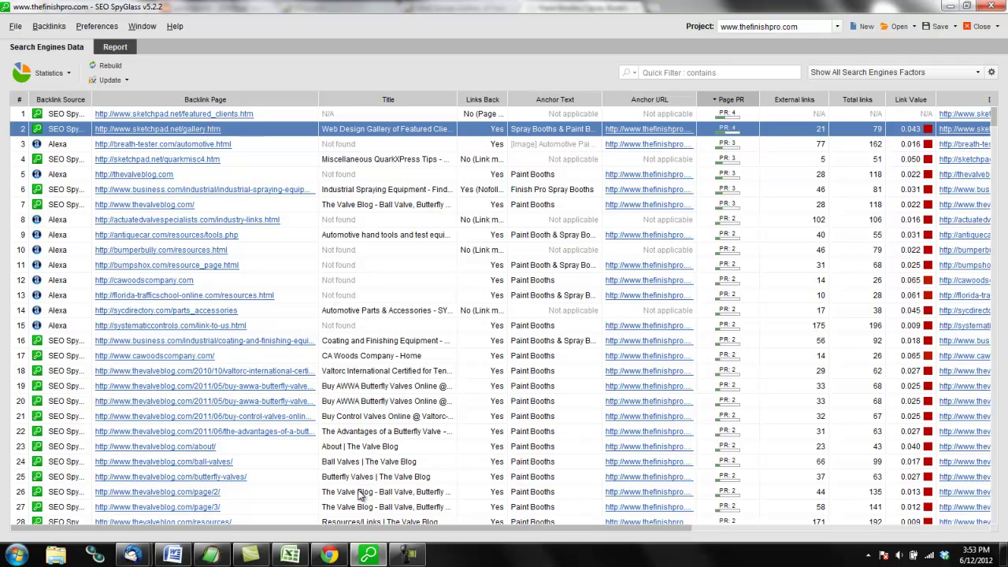
pyautogui.click(330, 556)
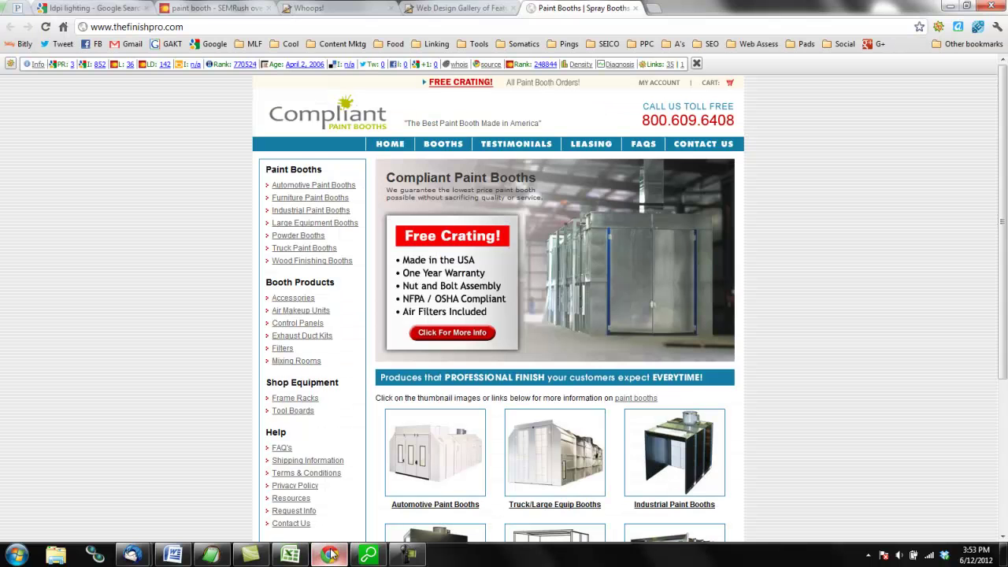
pyautogui.click(203, 8)
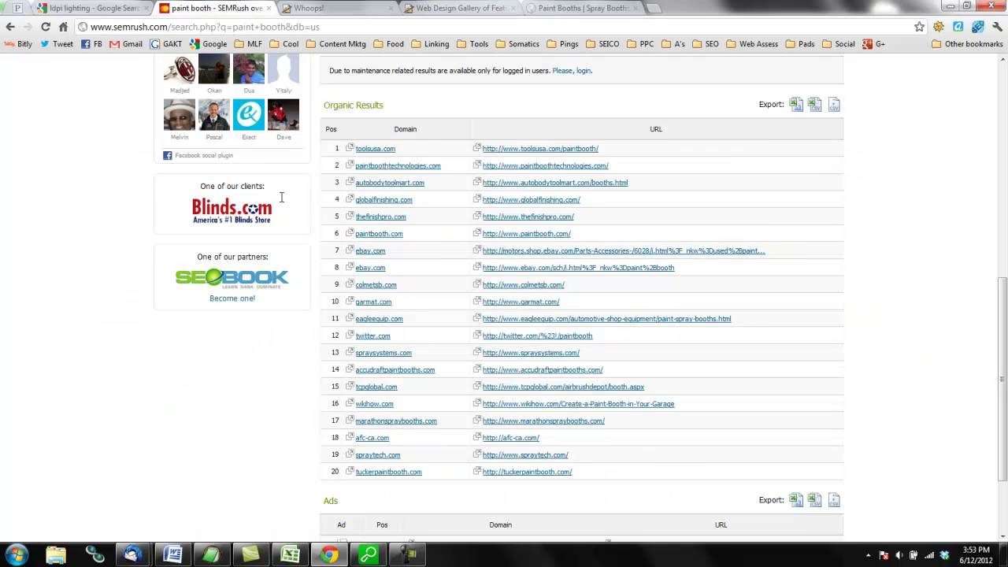
pyautogui.scroll(1, 78, 155)
pyautogui.click(114, 8)
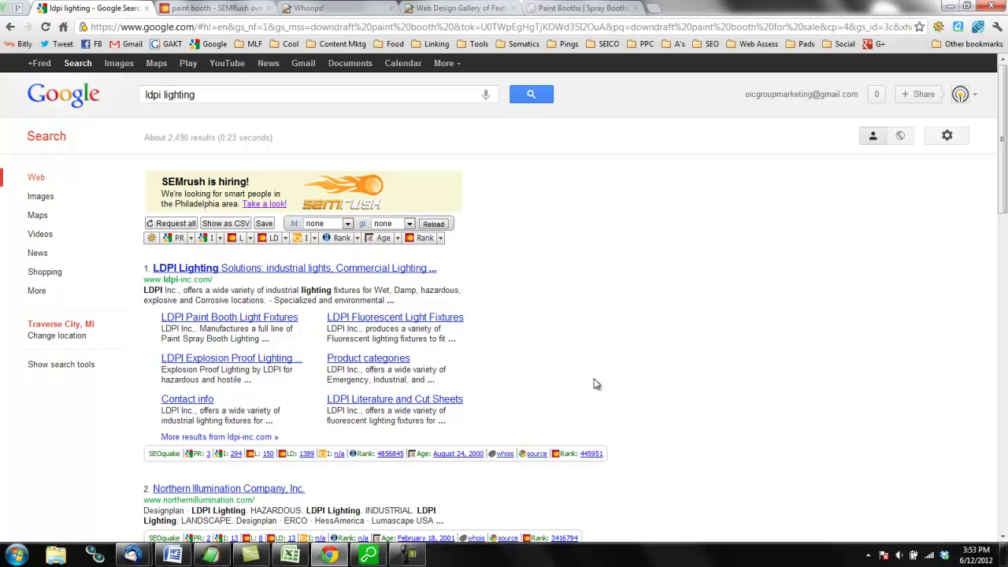
# - Switch to Excel and review the marked keywords from the Paint Booth Supplies table back up to the General table
pyautogui.click(290, 556)
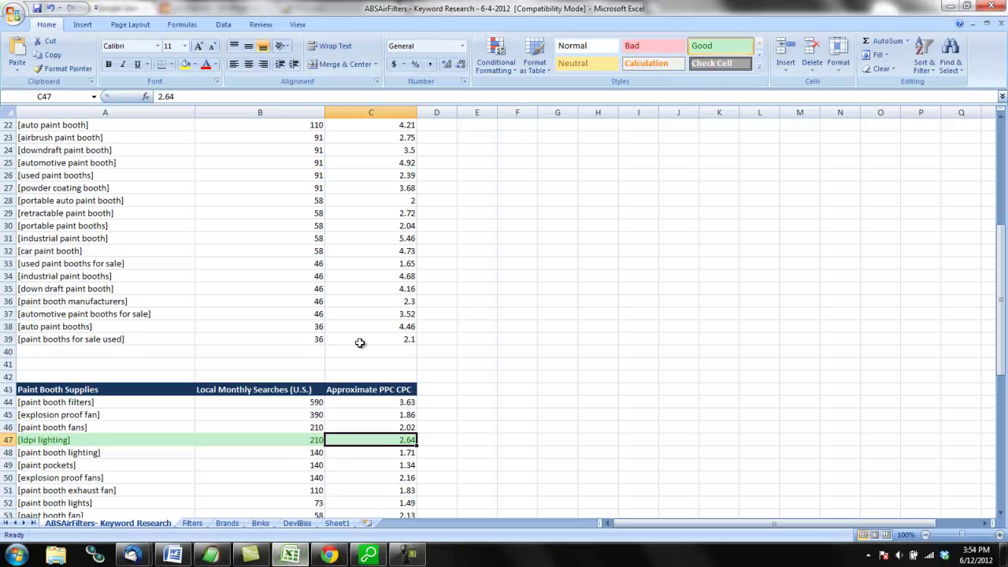
pyautogui.scroll(2, 178, 413)
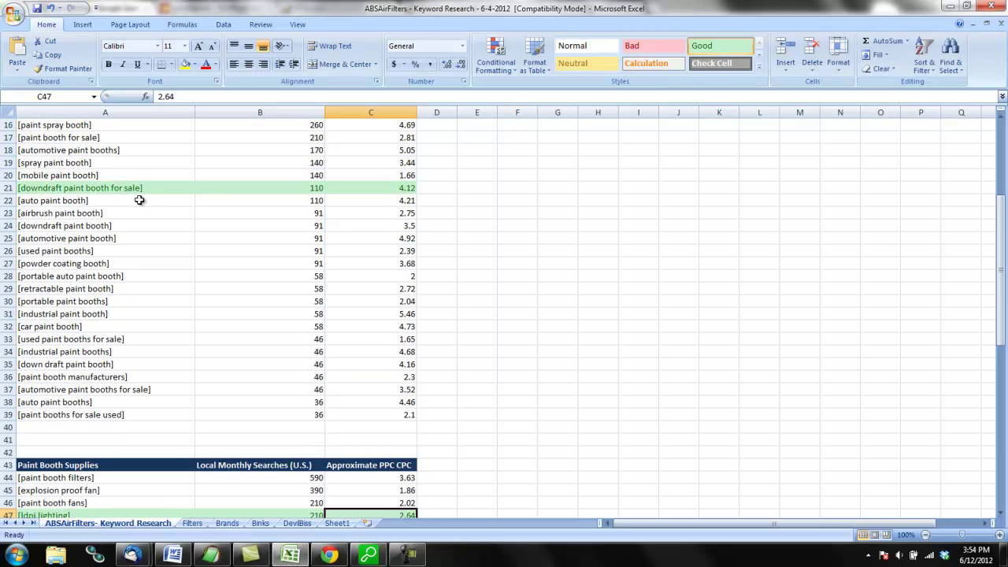
pyautogui.scroll(4, 139, 200)
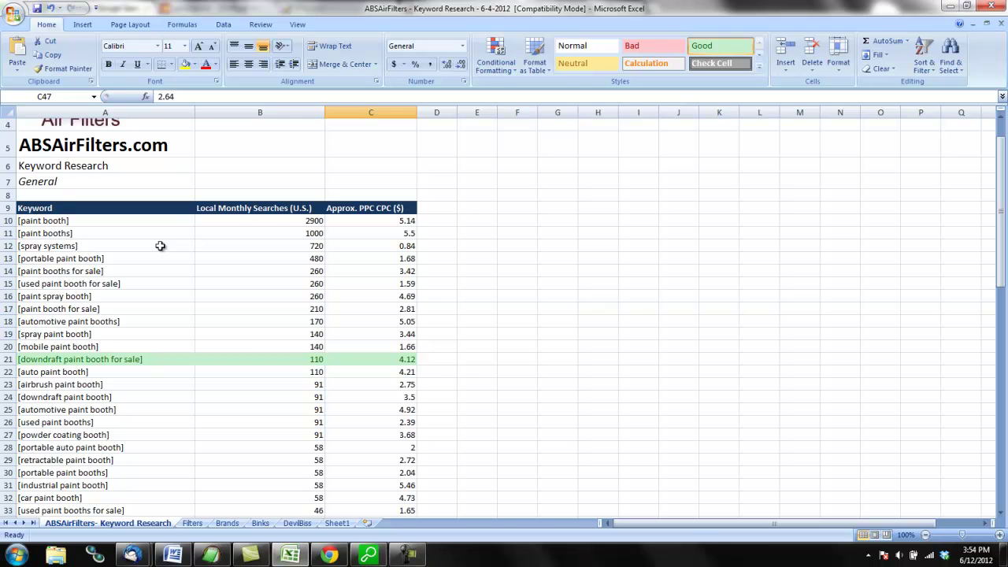